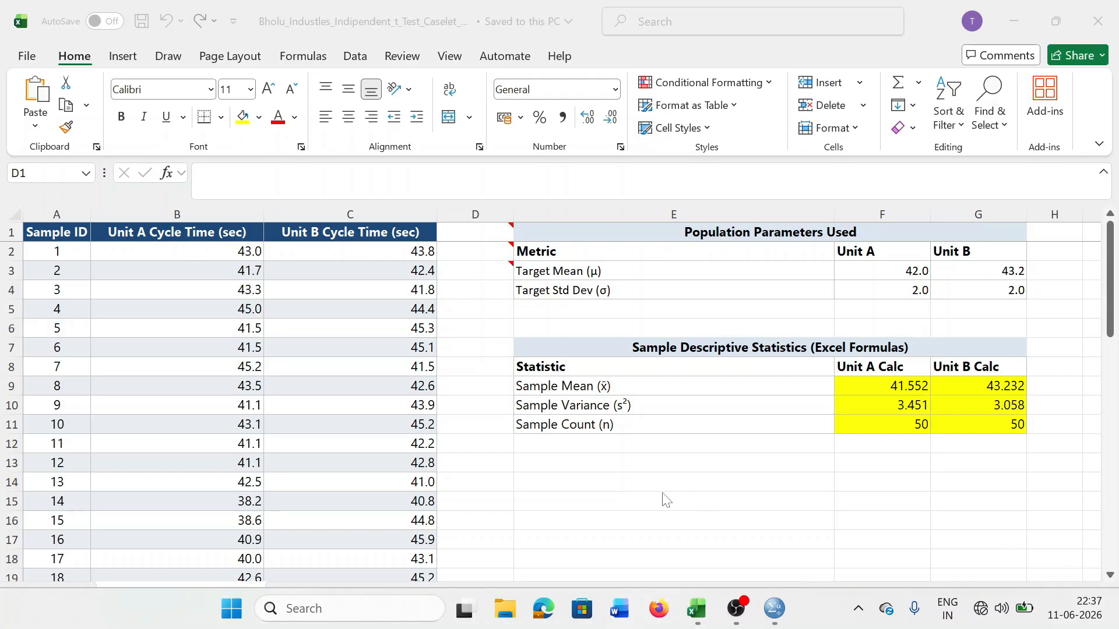
Step: Read the notes on cells D1 and D2, and check the sample variances for Unit A and Unit B
{"action": "left_click", "coordinate": [488, 232]}
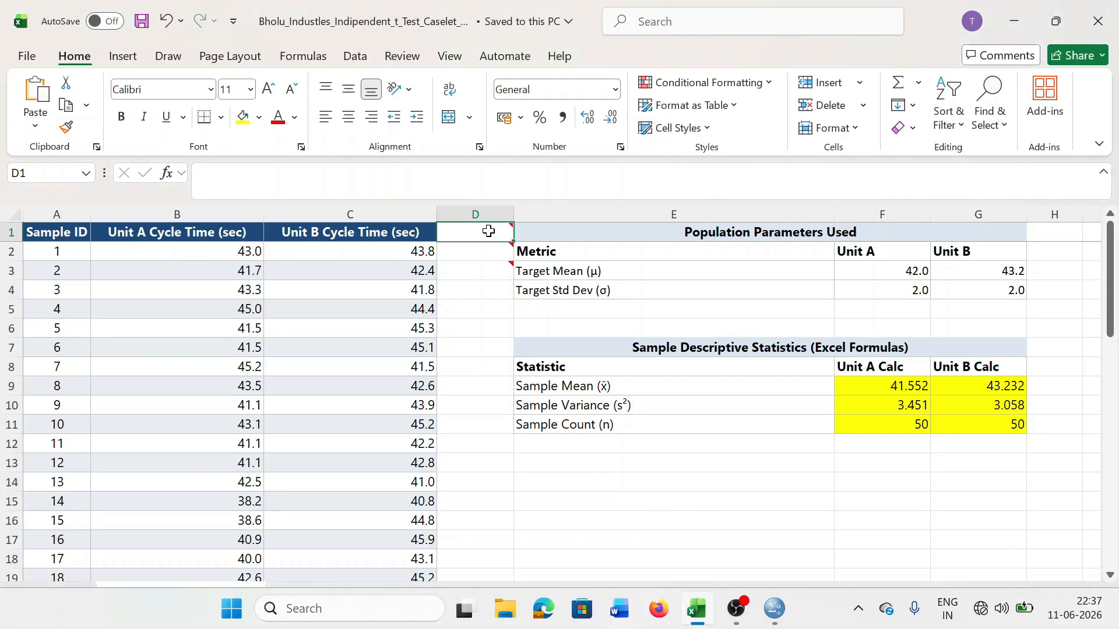
{"action": "left_click", "coordinate": [495, 246]}
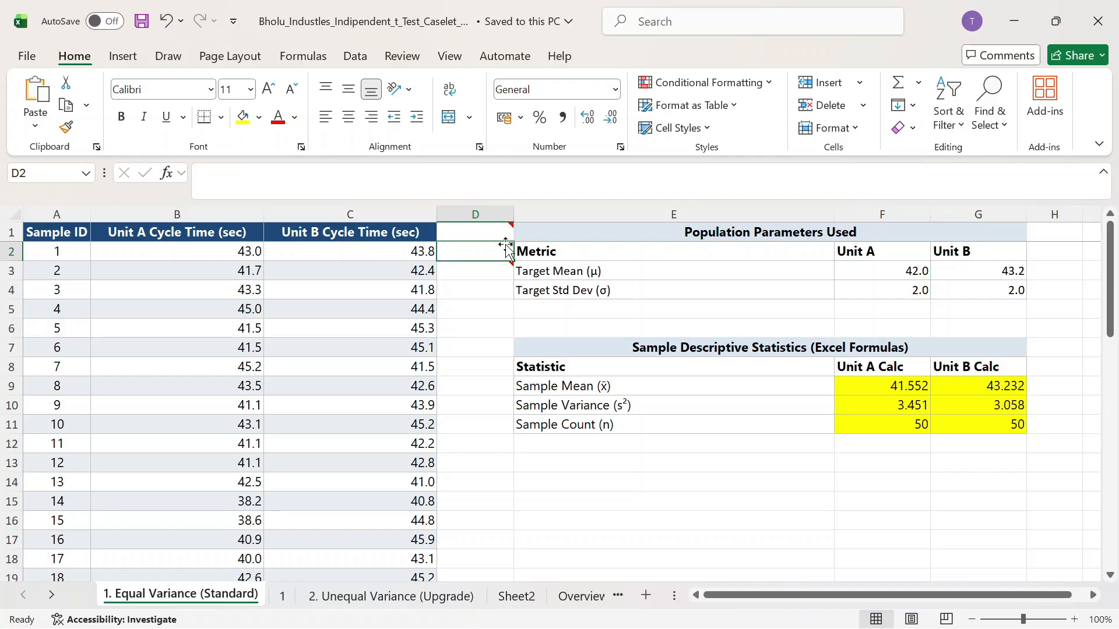
{"action": "mouse_move", "coordinate": [506, 244]}
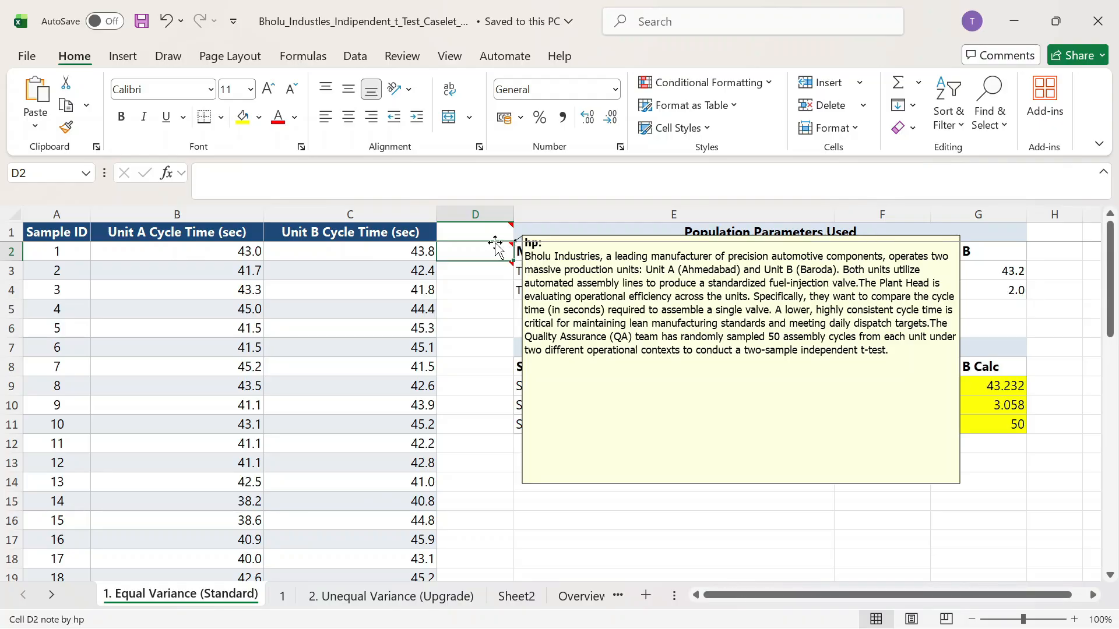
{"action": "left_click", "coordinate": [485, 226]}
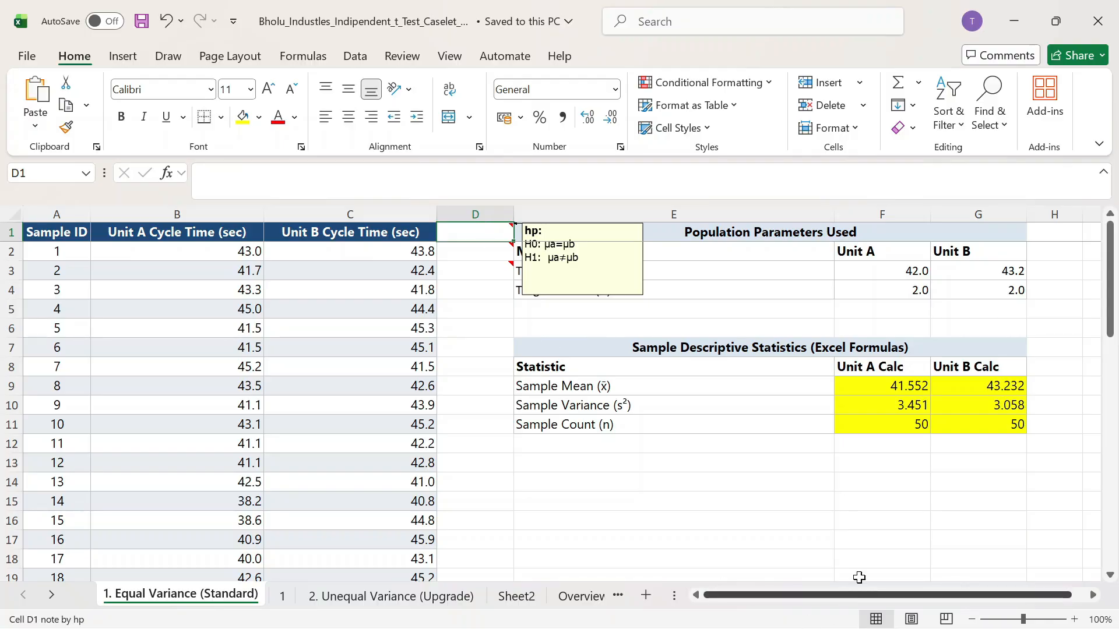
{"action": "left_click", "coordinate": [580, 405]}
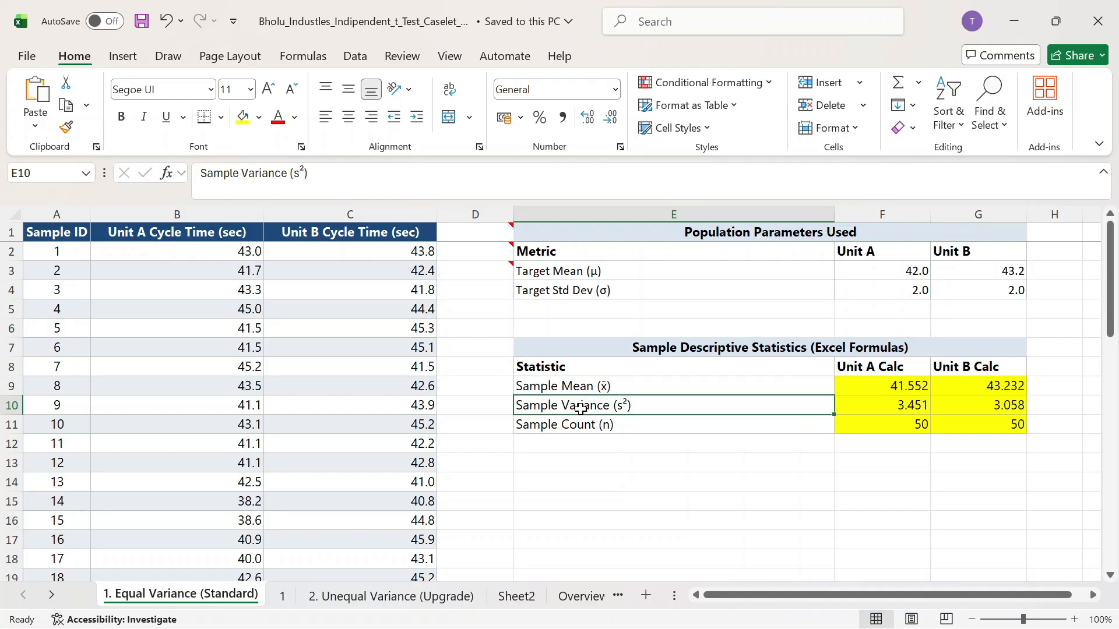
{"action": "left_click_drag", "start_coordinate": [904, 404], "coordinate": [1011, 409]}
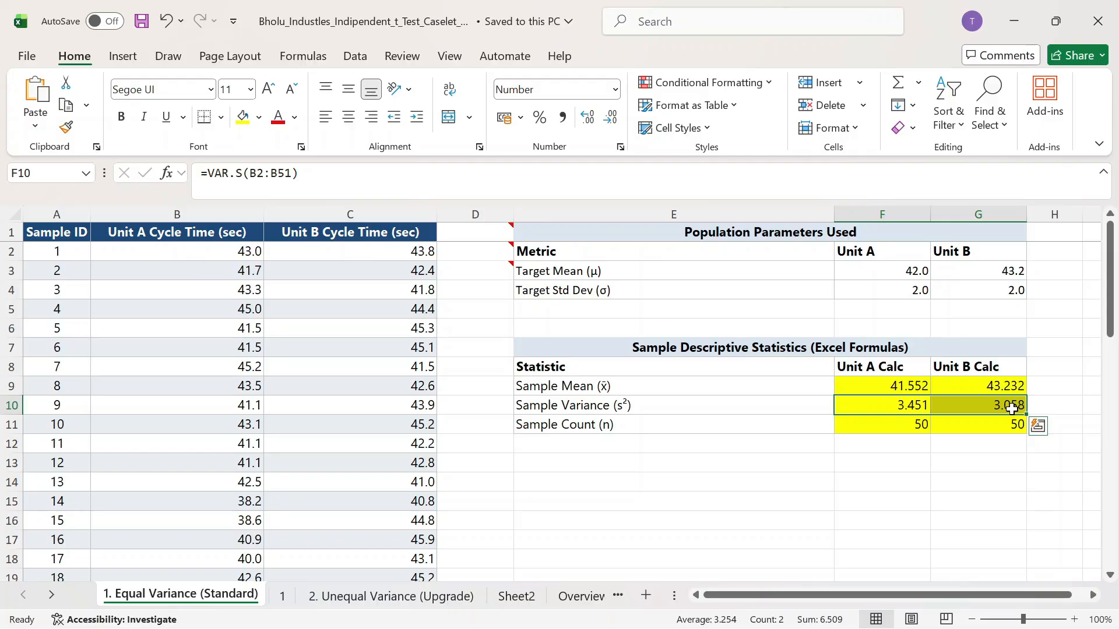
Step: Switch to SPSS Statistics and open the Excel workbook Bholu_Industles_Indipendent_t_Test_Caselet_Data.xlsx
{"action": "mouse_move", "coordinate": [641, 618]}
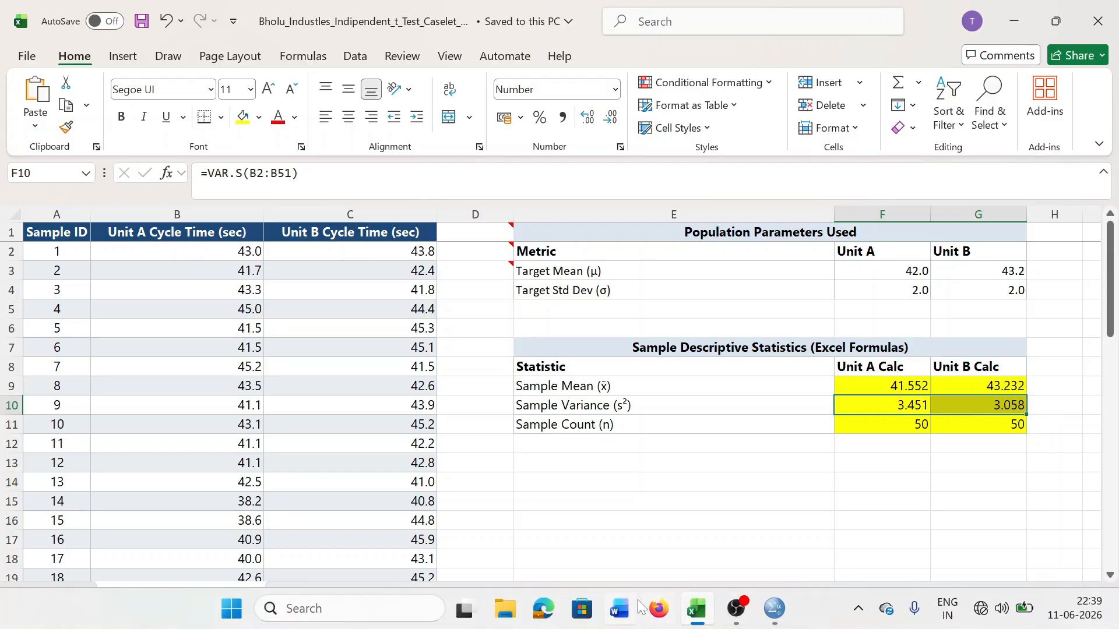
{"action": "left_click", "coordinate": [774, 609]}
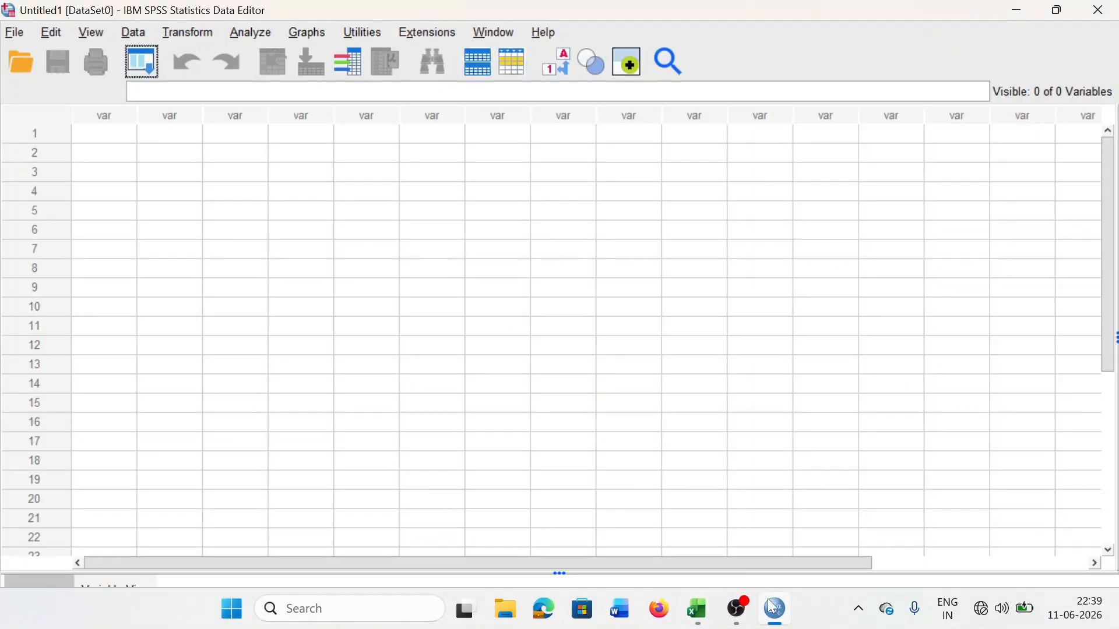
{"action": "left_click", "coordinate": [24, 57]}
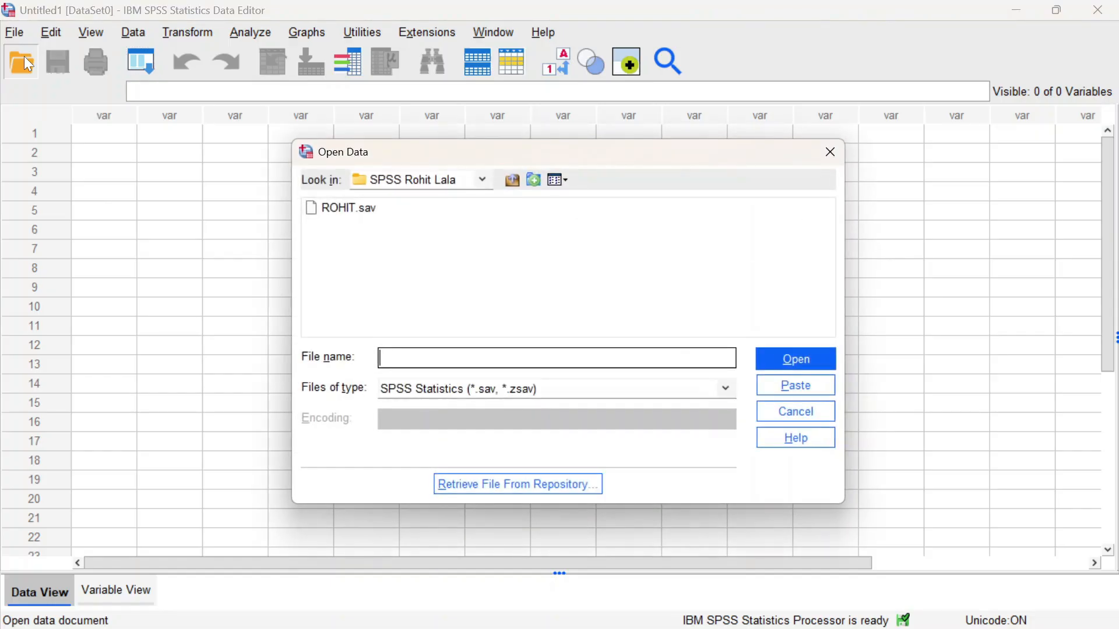
{"action": "left_click", "coordinate": [526, 394]}
{"action": "left_click", "coordinate": [466, 442]}
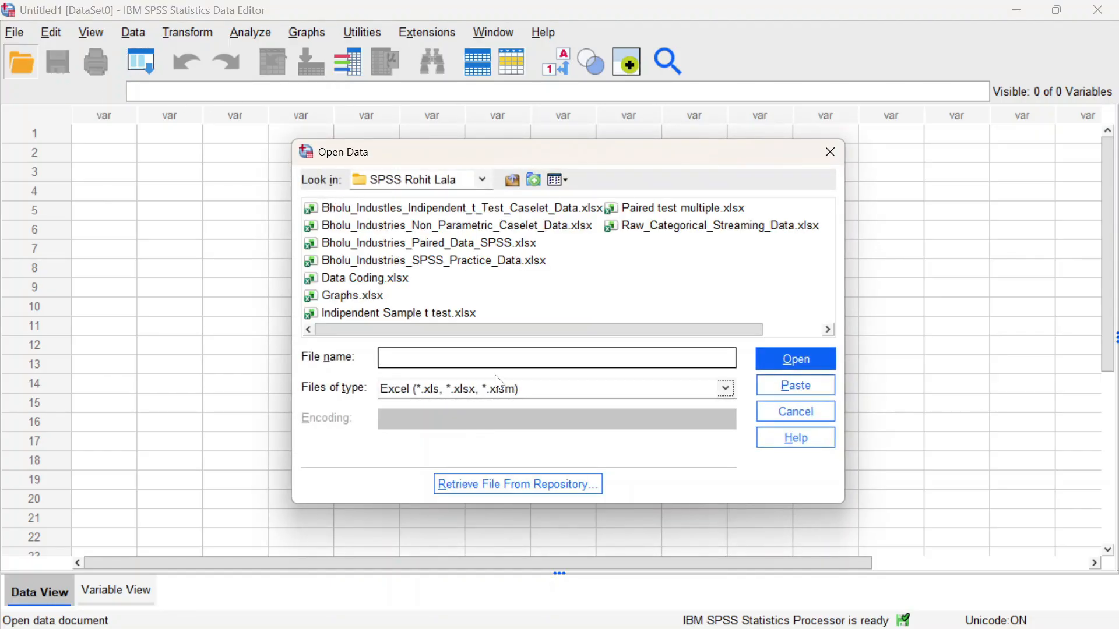
{"action": "double_click", "coordinate": [558, 207]}
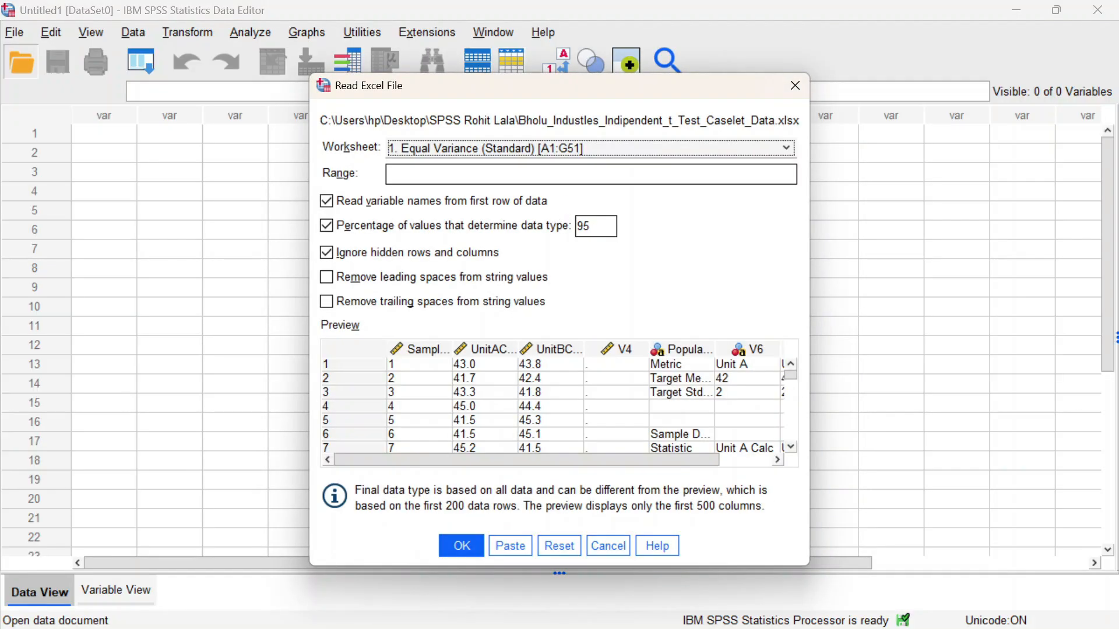
Step: Import worksheet 1 [A1:D101] of the workbook, reading variable names from the first row of data
{"action": "left_click", "coordinate": [593, 150]}
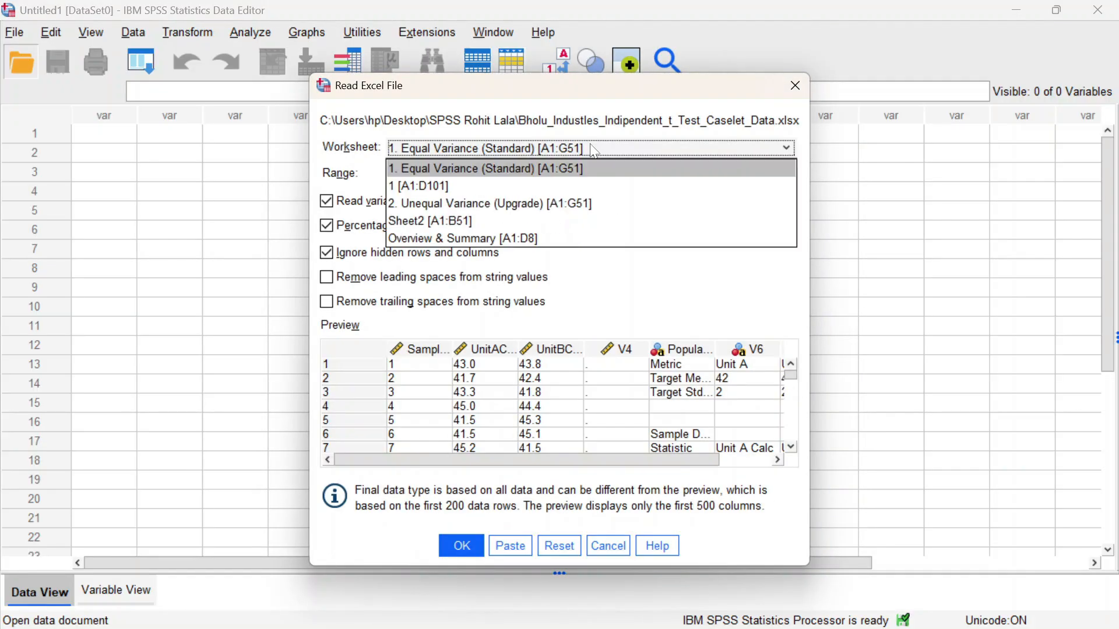
{"action": "left_click", "coordinate": [553, 187]}
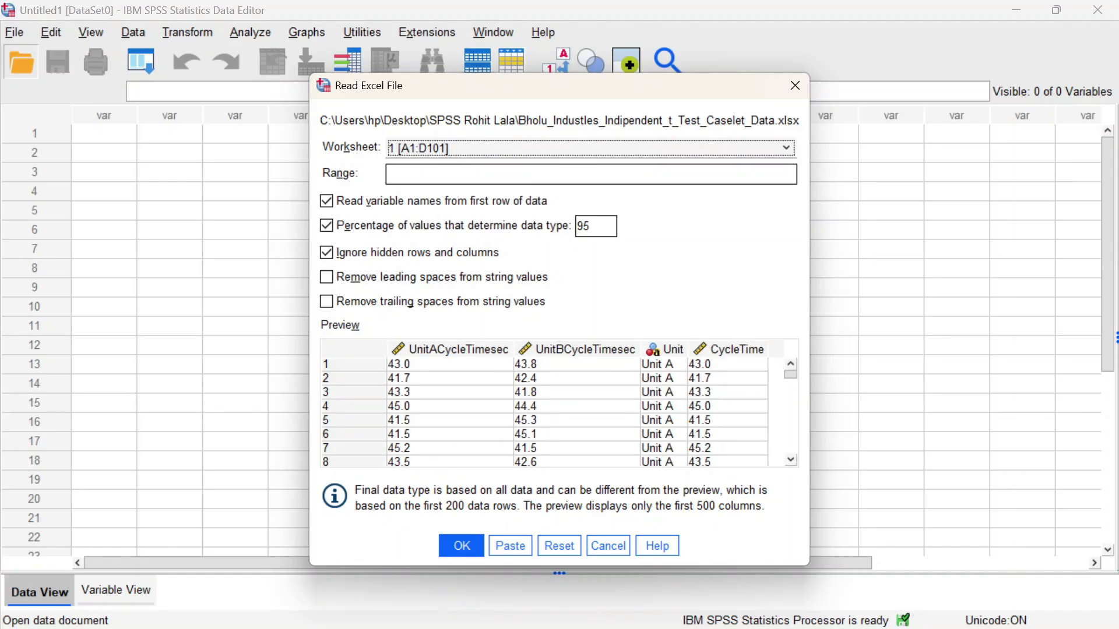
{"action": "left_click", "coordinate": [459, 549]}
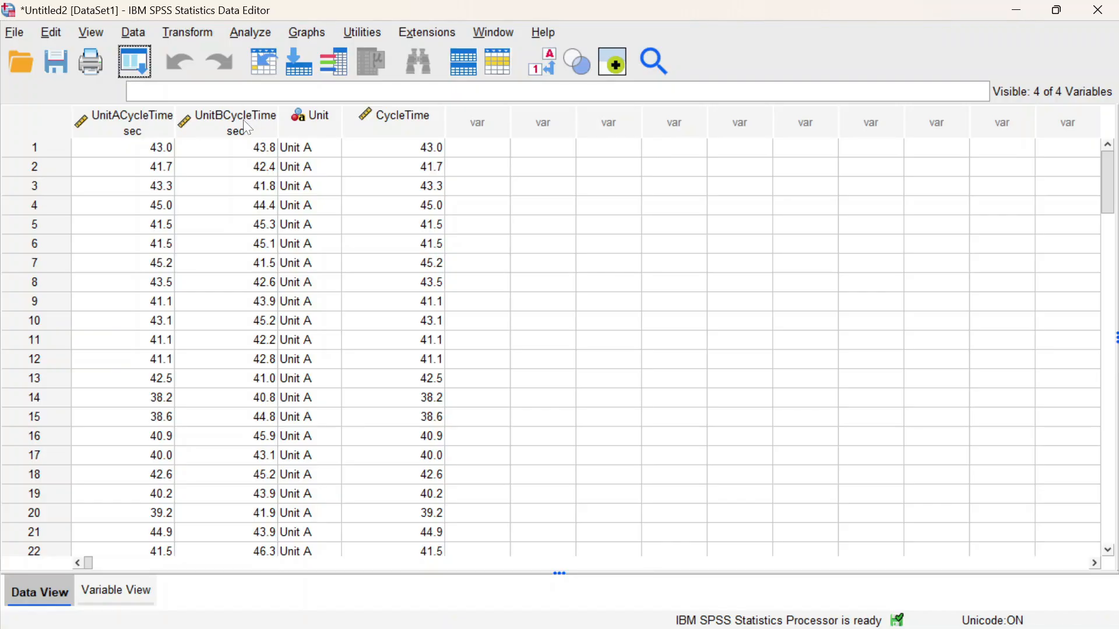
Step: Examine how the imported cases are arranged in the Unit and CycleTime columns, compared with the separate Unit A and Unit B columns
{"action": "scroll", "coordinate": [164, 454], "scroll_direction": "down", "scroll_amount": 15}
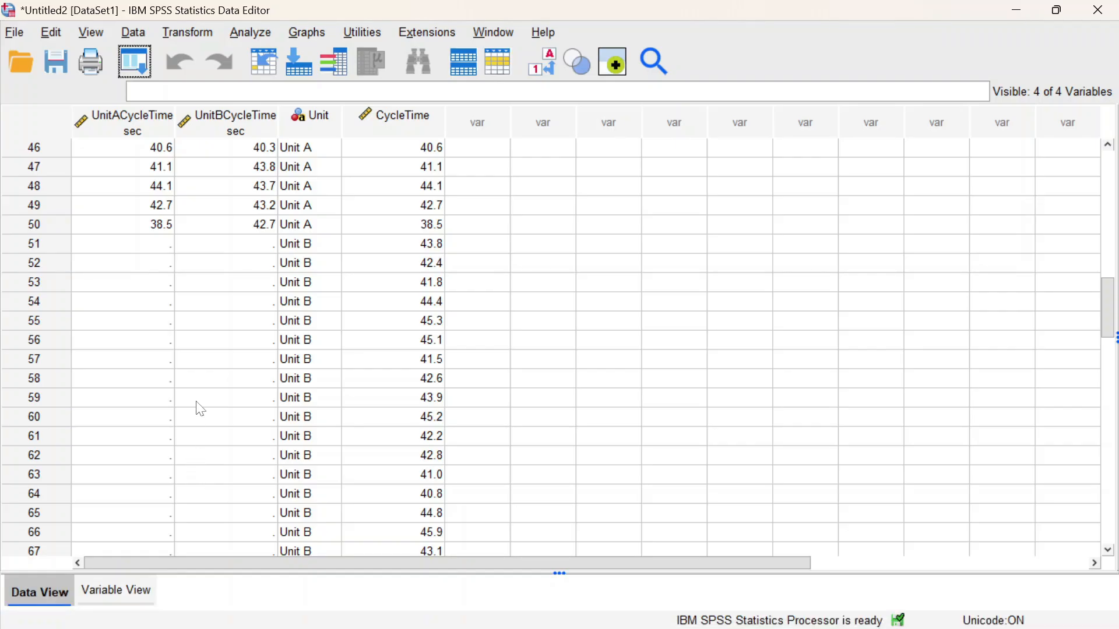
{"action": "scroll", "coordinate": [200, 409], "scroll_direction": "up", "scroll_amount": 15}
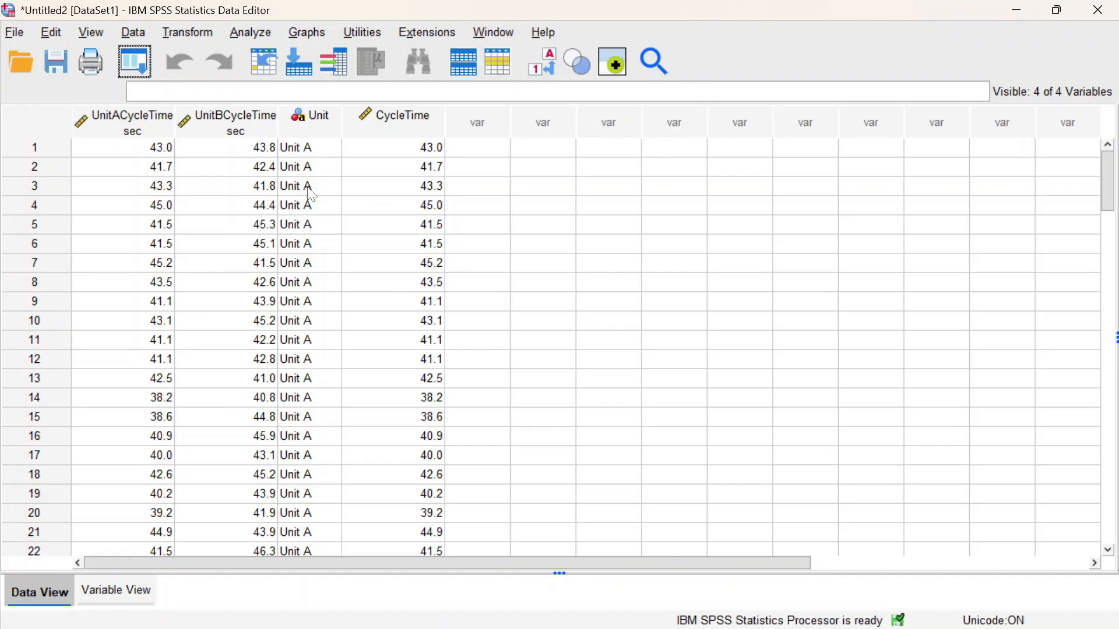
{"action": "scroll", "coordinate": [312, 196], "scroll_direction": "down", "scroll_amount": 1}
{"action": "left_click", "coordinate": [324, 124]}
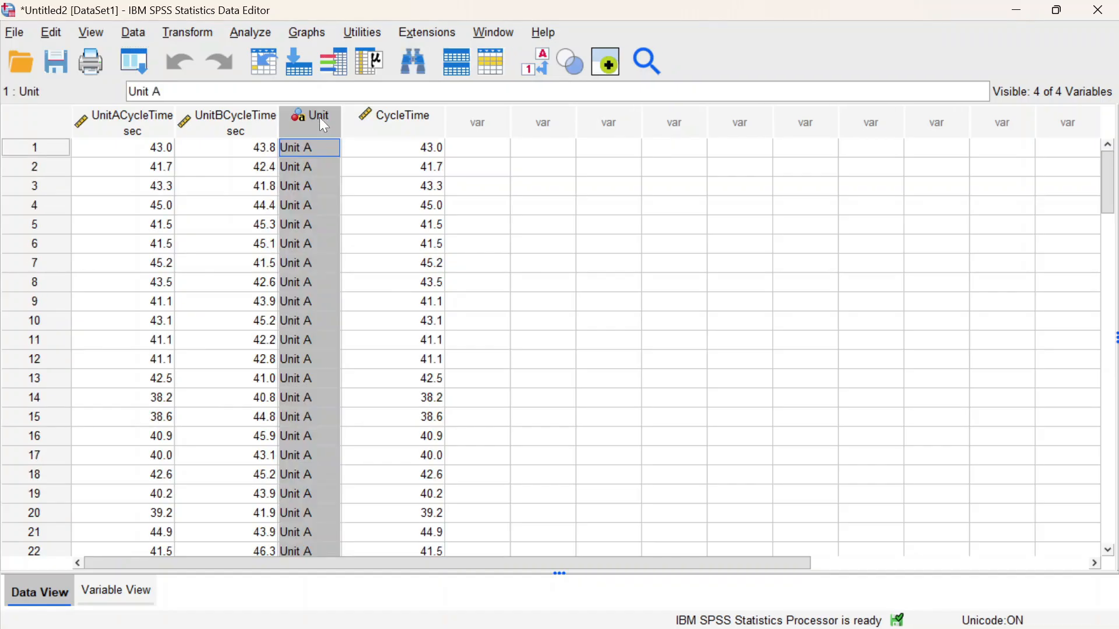
{"action": "scroll", "coordinate": [324, 124], "scroll_direction": "down", "scroll_amount": 7}
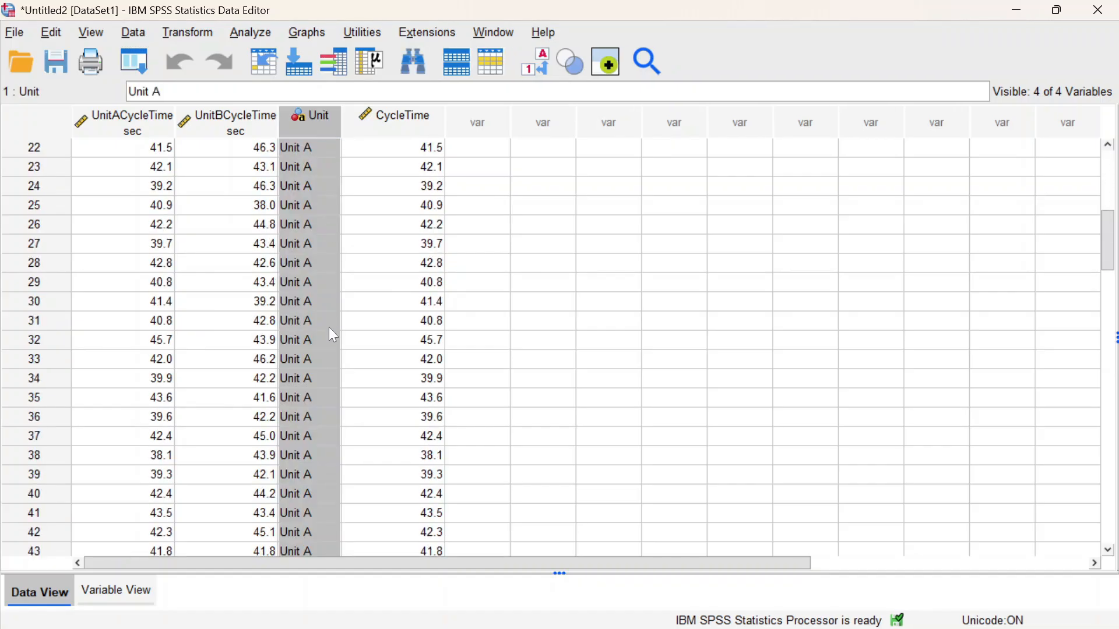
{"action": "scroll", "coordinate": [333, 335], "scroll_direction": "down", "scroll_amount": 12}
{"action": "scroll", "coordinate": [332, 335], "scroll_direction": "up", "scroll_amount": 19}
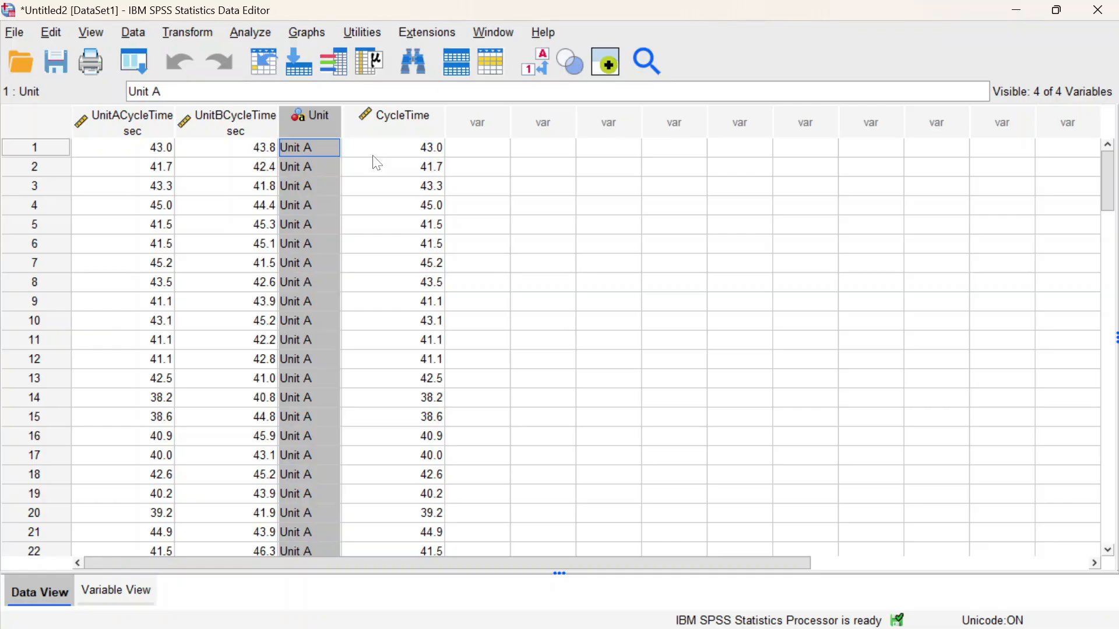
{"action": "scroll", "coordinate": [376, 163], "scroll_direction": "down", "scroll_amount": 3}
{"action": "scroll", "coordinate": [408, 166], "scroll_direction": "up", "scroll_amount": 3}
Step: Start restructuring the data and save the current dataset as Untitled2 in SPSS Statistics (*.sav) format
{"action": "left_click", "coordinate": [134, 31]}
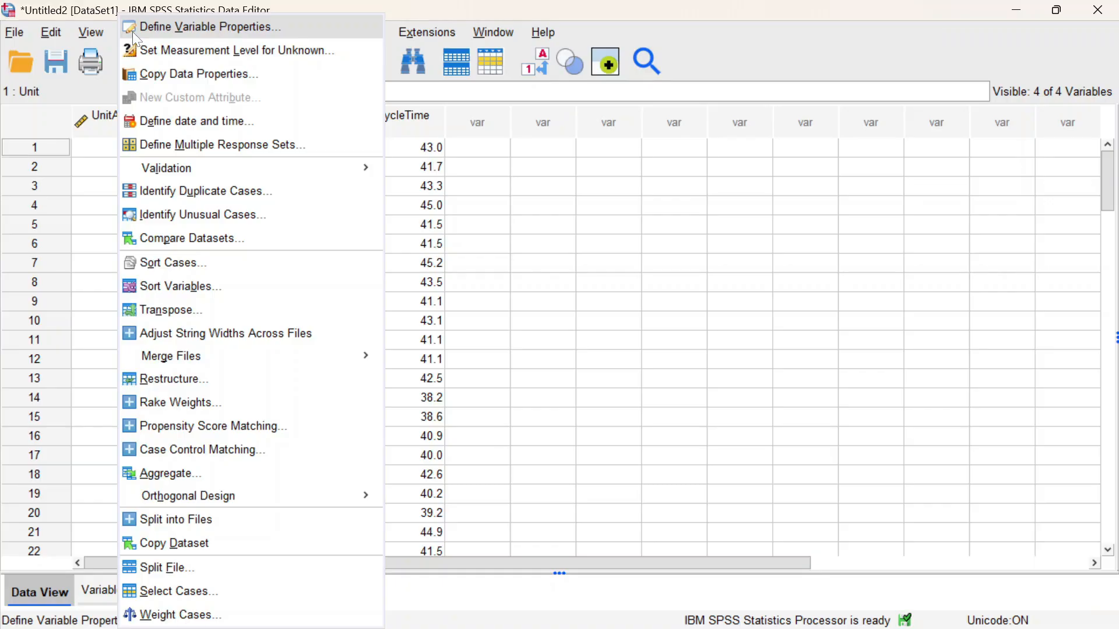
{"action": "left_click", "coordinate": [186, 380]}
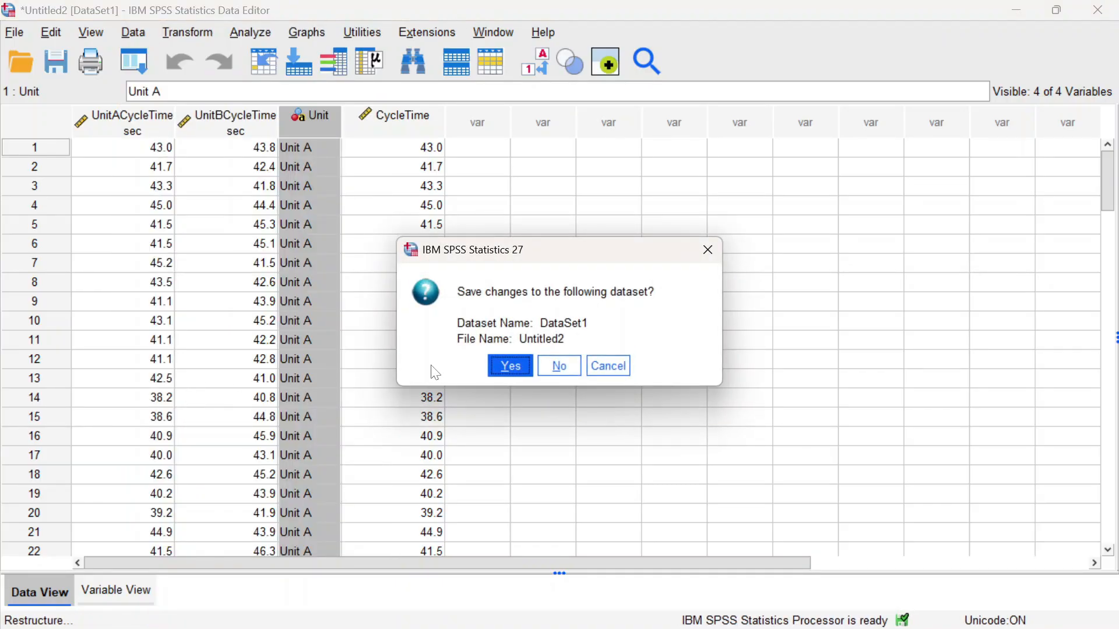
{"action": "left_click", "coordinate": [491, 373]}
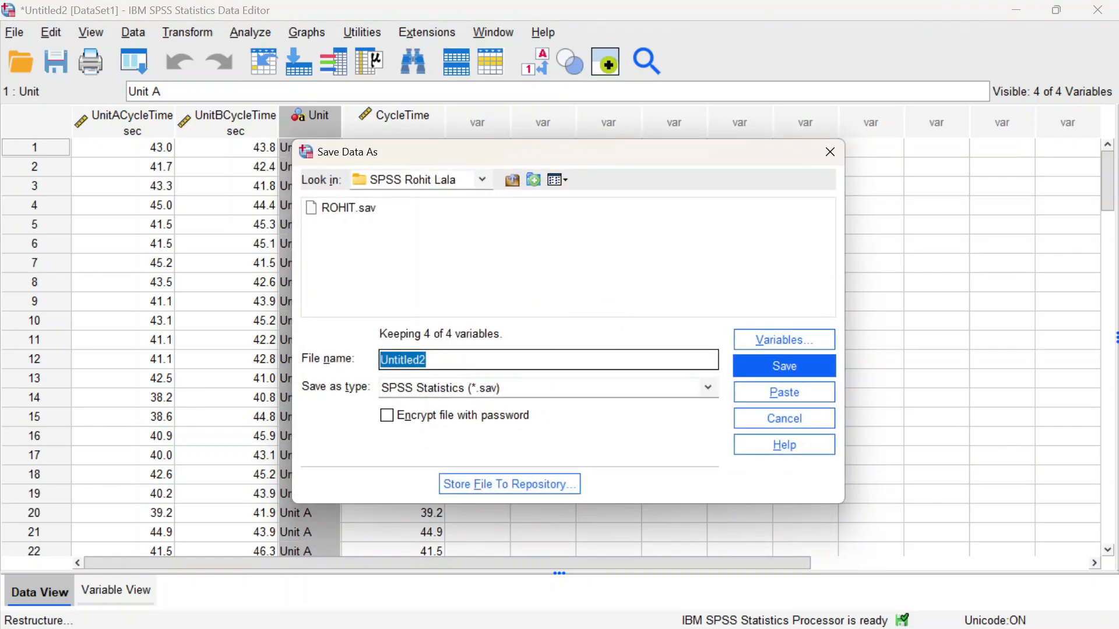
{"action": "left_click", "coordinate": [781, 368]}
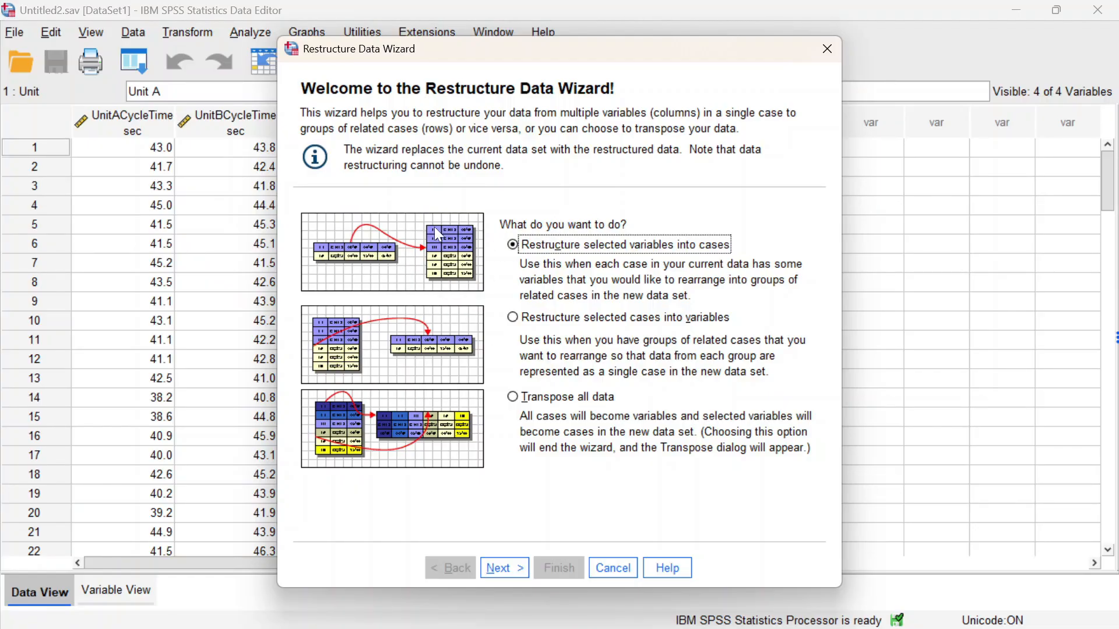
Step: Restructure variables into cases with one variable group, transposing Unit A Cycle Time and Unit B Cycle Time into target variable trans1
{"action": "left_click", "coordinate": [505, 563]}
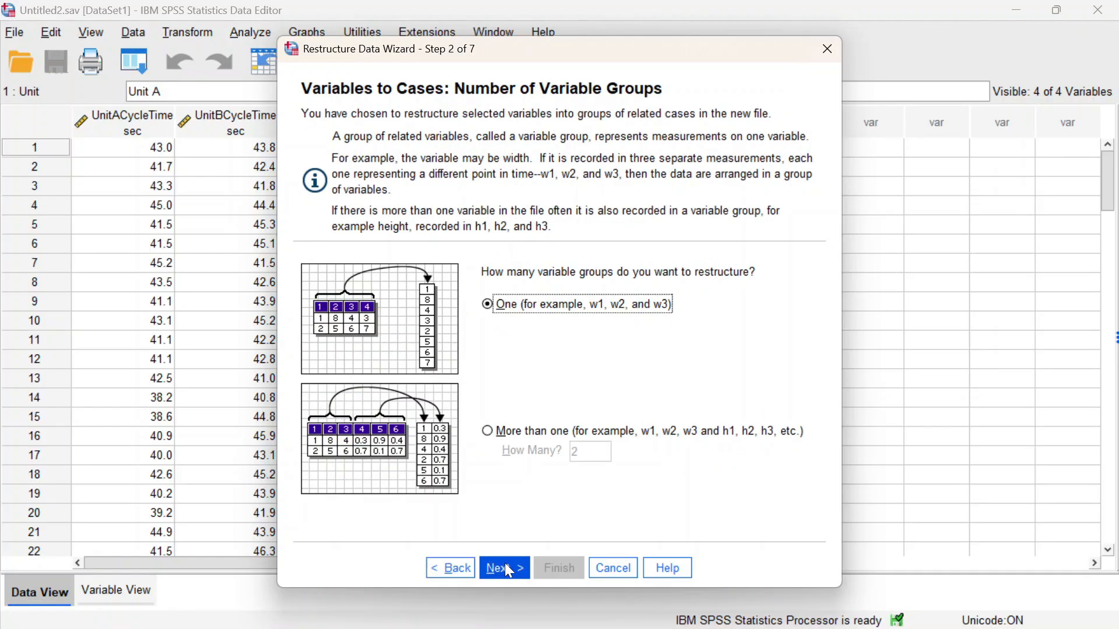
{"action": "left_click", "coordinate": [505, 568]}
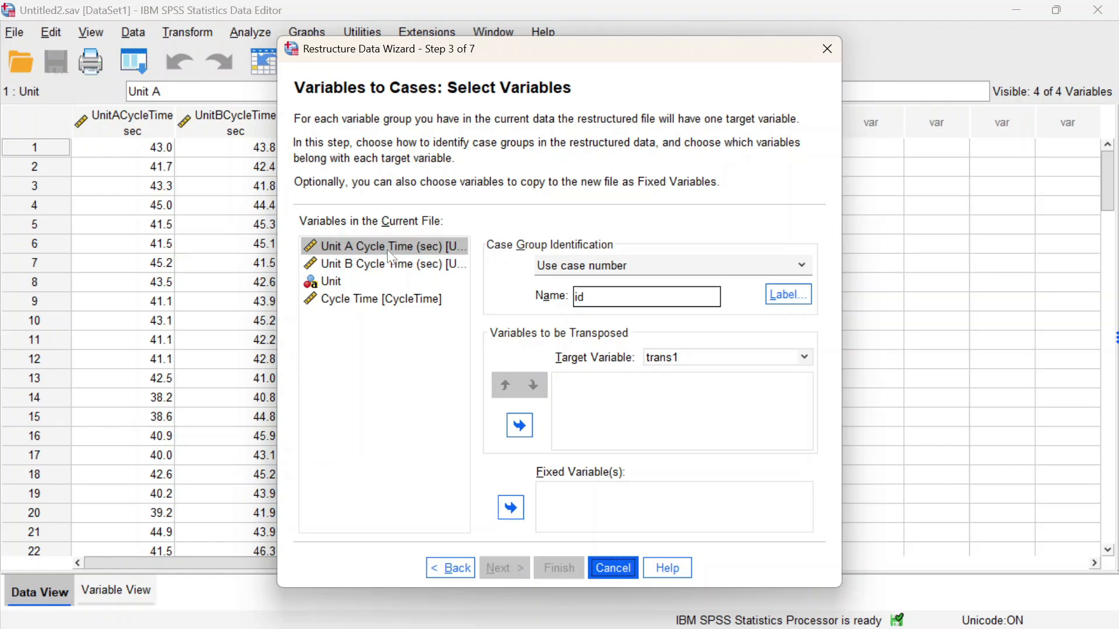
{"action": "left_click", "coordinate": [520, 425]}
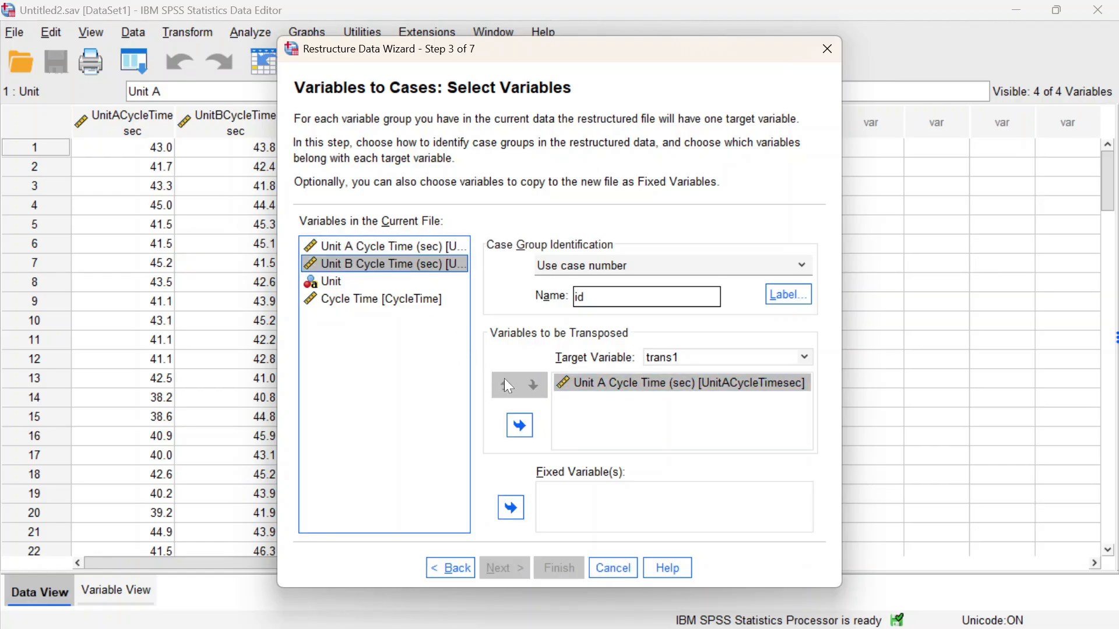
{"action": "left_click", "coordinate": [519, 428]}
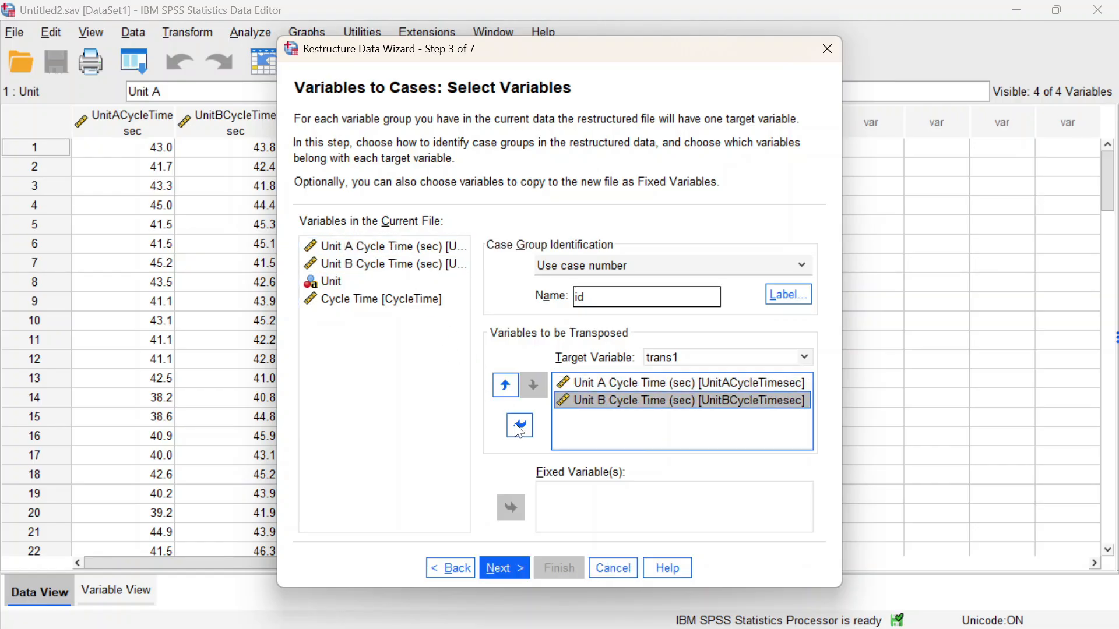
{"action": "left_click", "coordinate": [507, 570]}
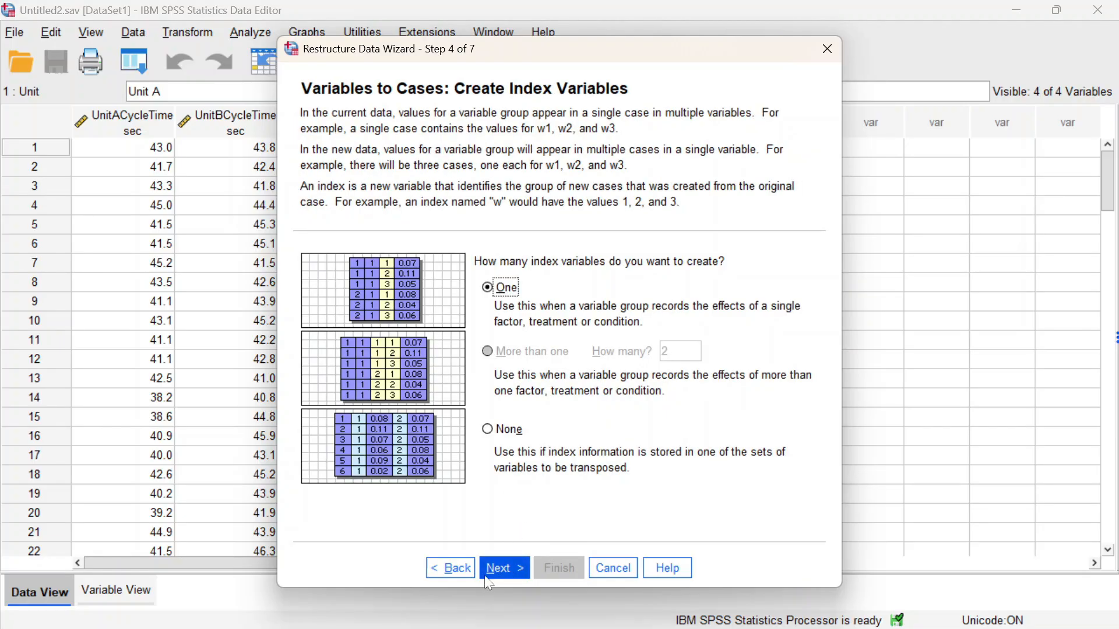
Step: Create one index variable, Index1, with sequential numbers as its index values
{"action": "left_click", "coordinate": [516, 574]}
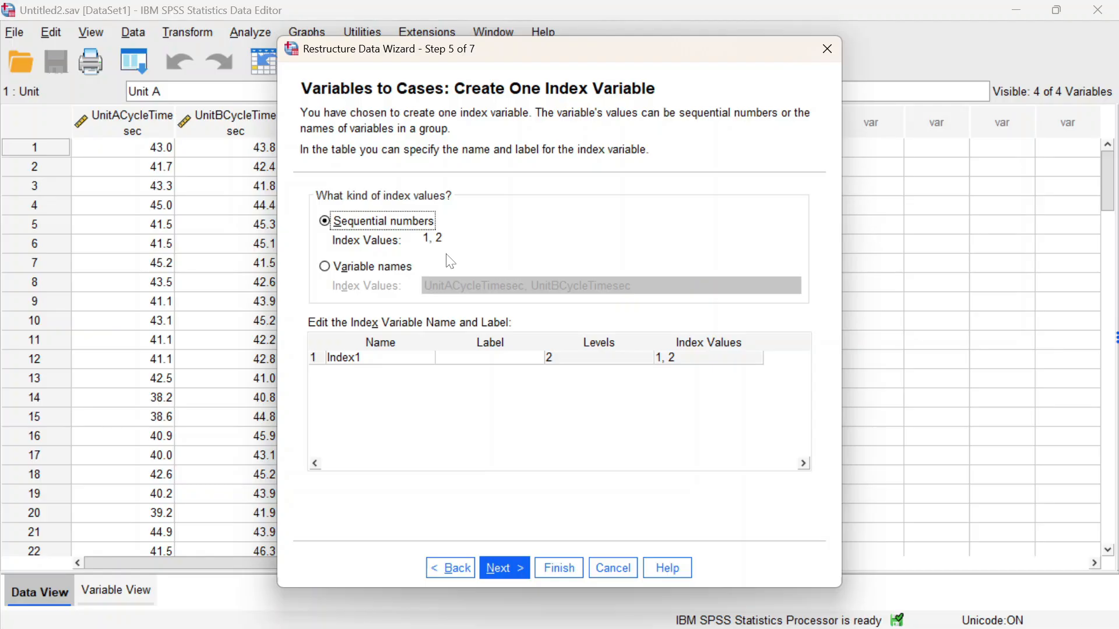
{"action": "left_click", "coordinate": [348, 270]}
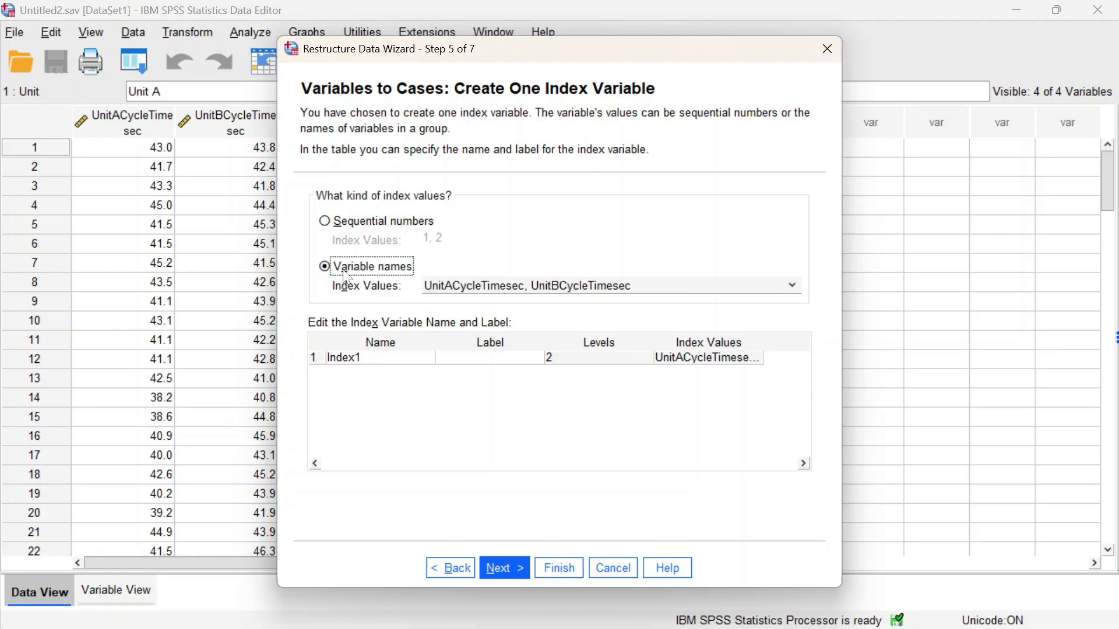
{"action": "left_click", "coordinate": [357, 228]}
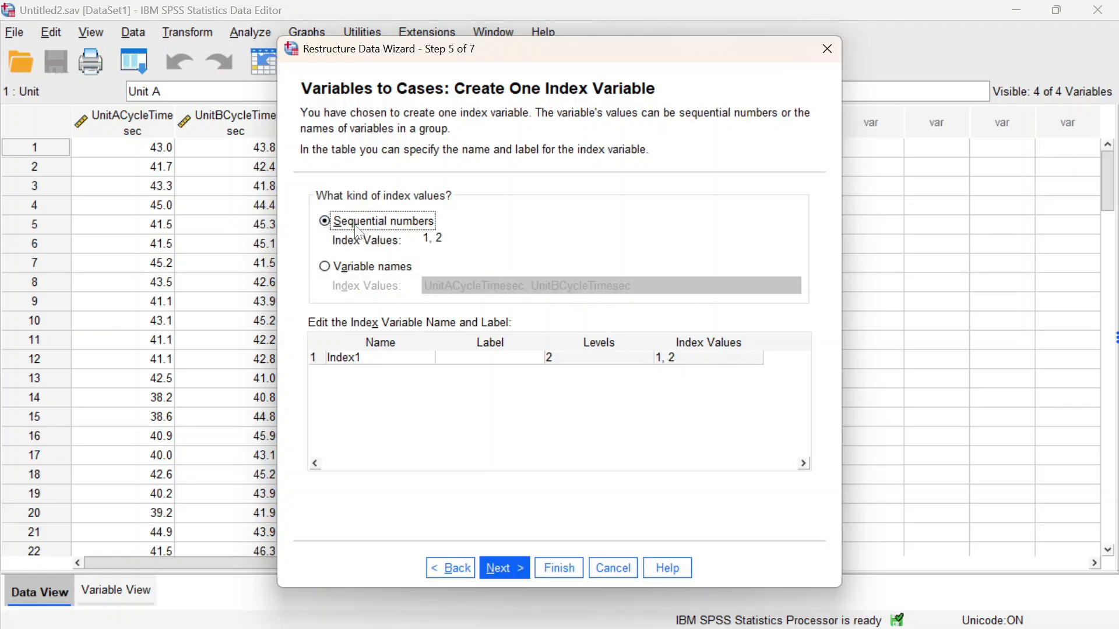
{"action": "left_click", "coordinate": [504, 567]}
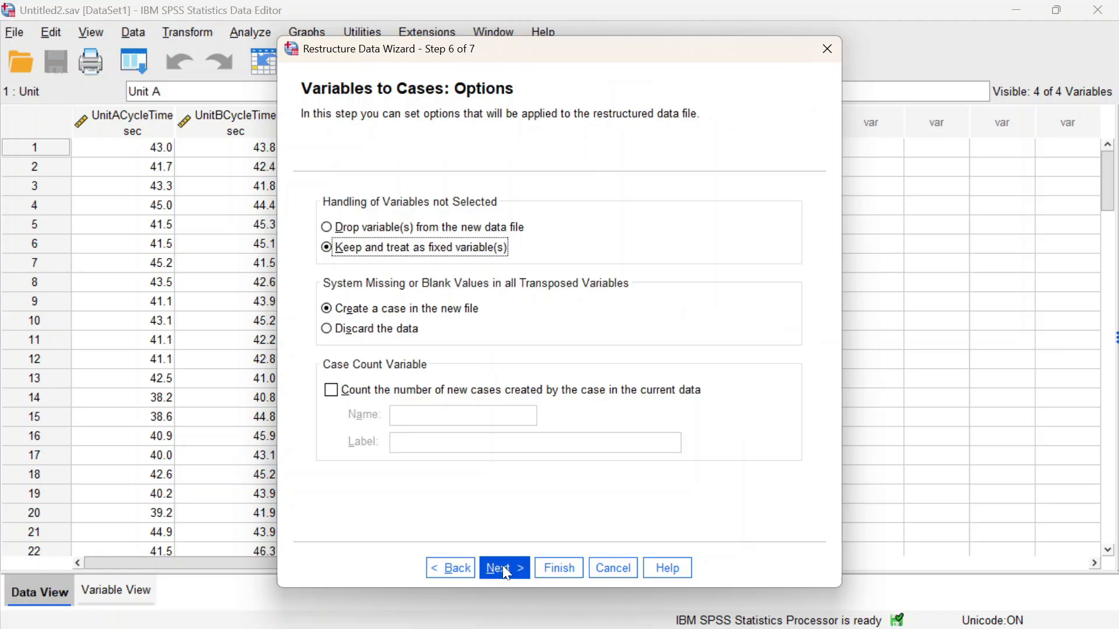
Step: Keep the unselected variables as fixed, choose to restructure the data now, and complete the wizard
{"action": "left_click", "coordinate": [503, 565]}
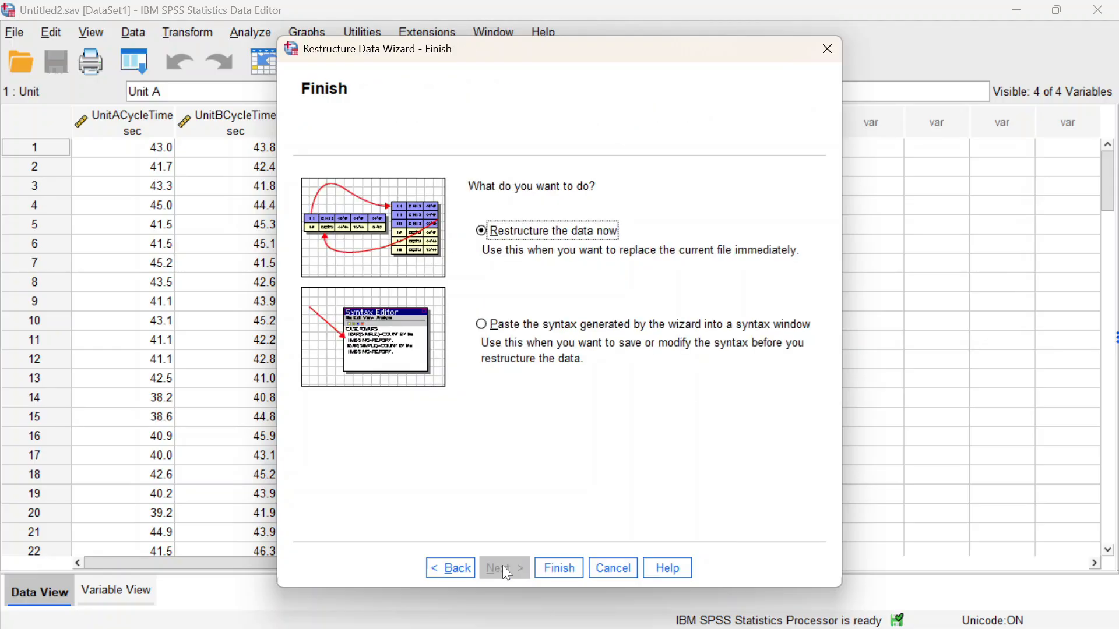
{"action": "left_click", "coordinate": [551, 571]}
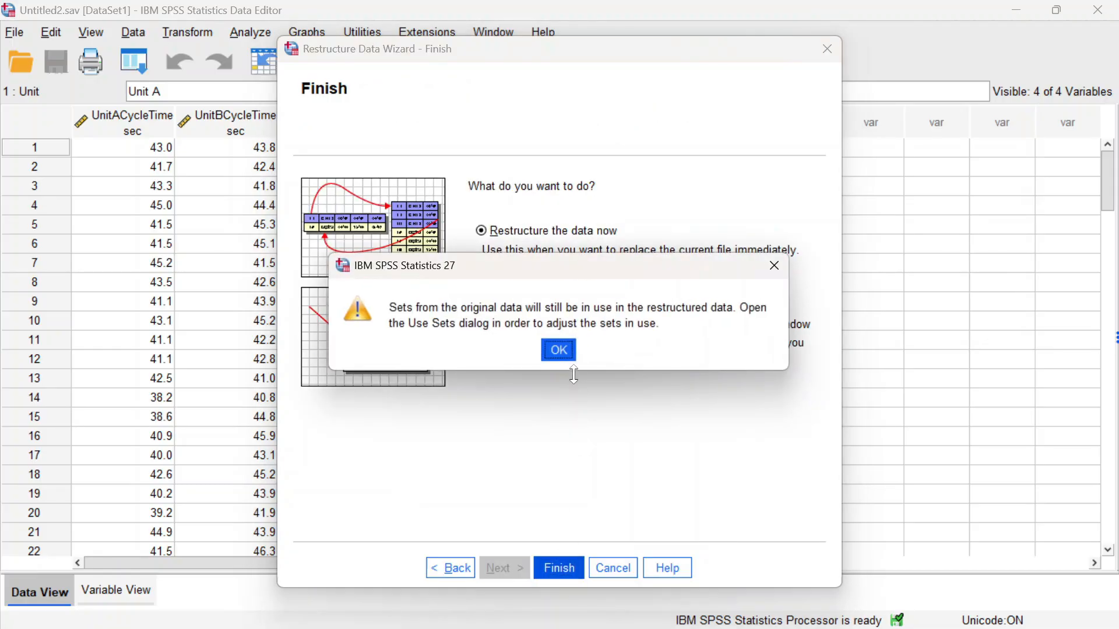
{"action": "left_click", "coordinate": [558, 352]}
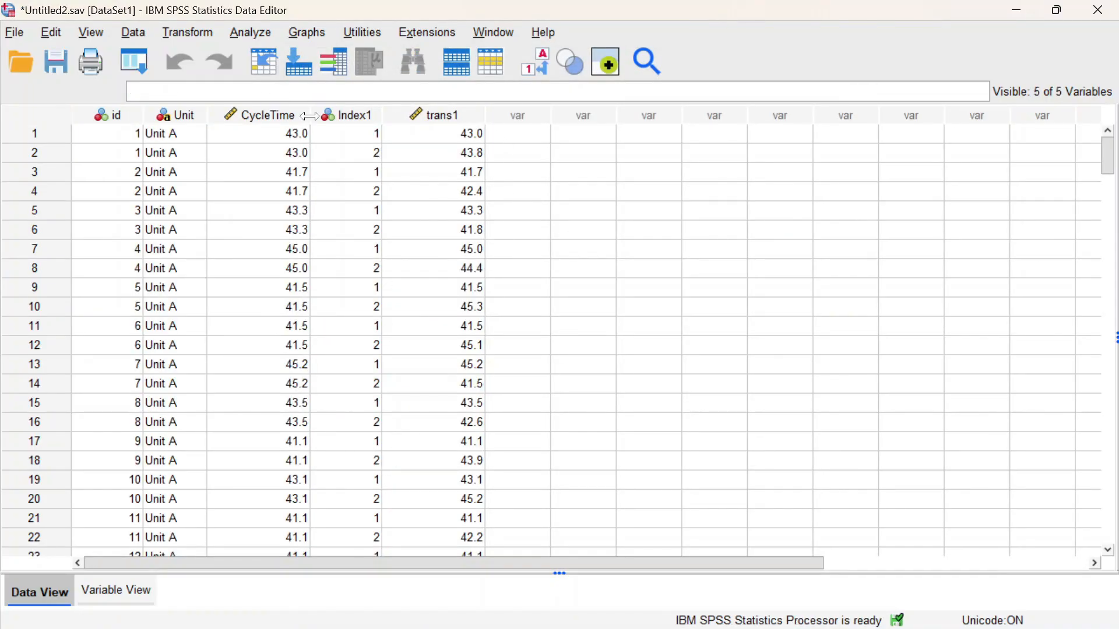
Step: Examine the restructured dataset's rows for Unit A and Unit B, checking the CycleTime, Index1 and trans1 columns
{"action": "scroll", "coordinate": [451, 265], "scroll_direction": "down", "scroll_amount": 18}
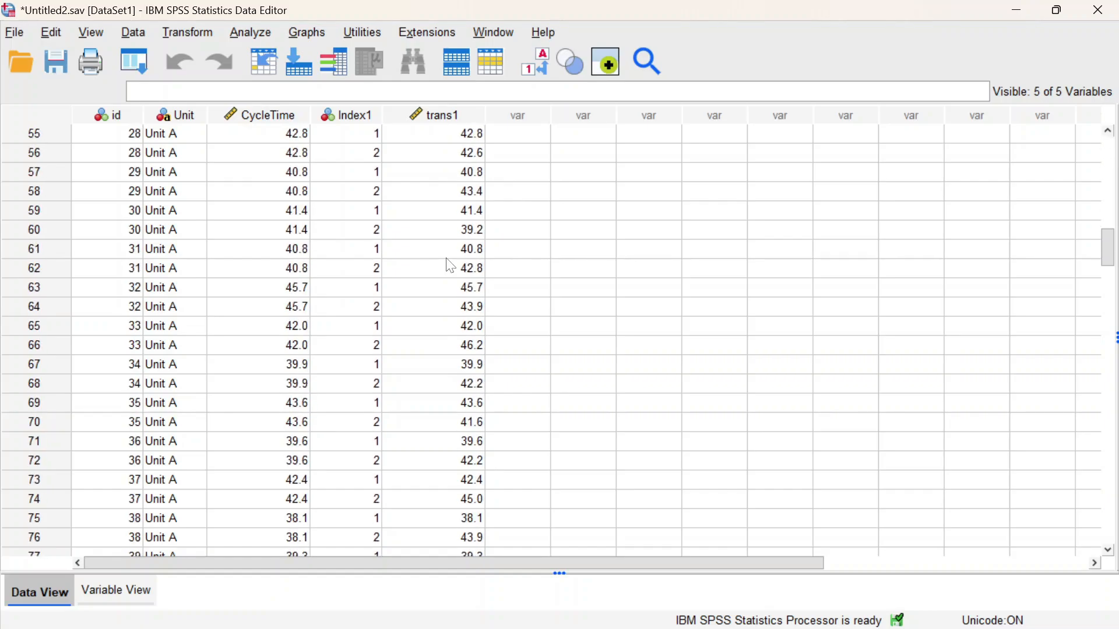
{"action": "scroll", "coordinate": [546, 441], "scroll_direction": "up", "scroll_amount": 18}
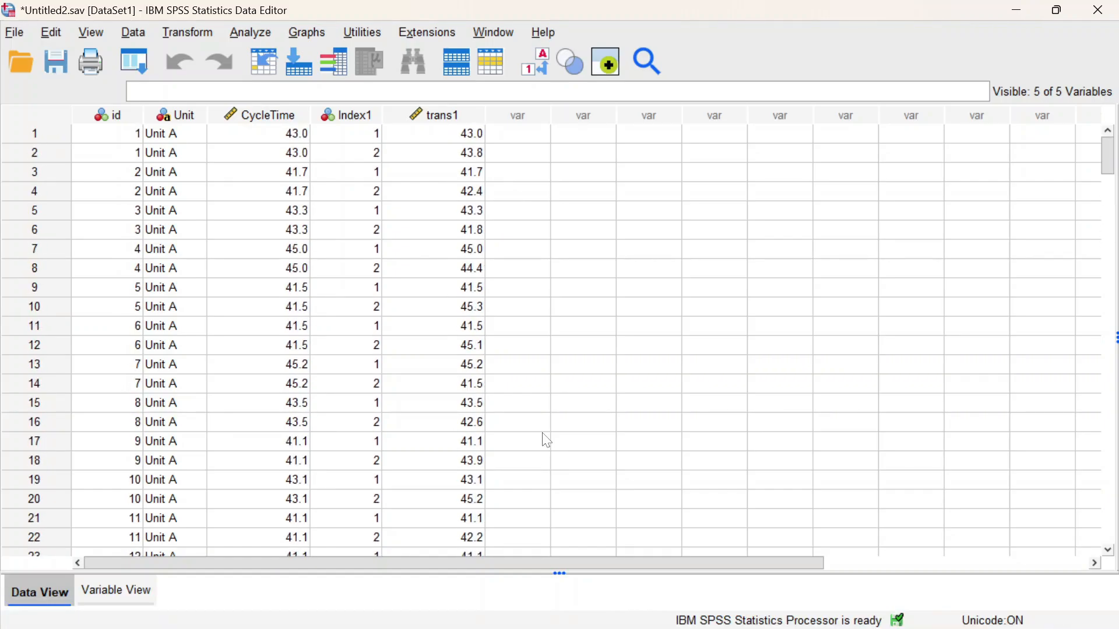
{"action": "left_click", "coordinate": [1024, 14]}
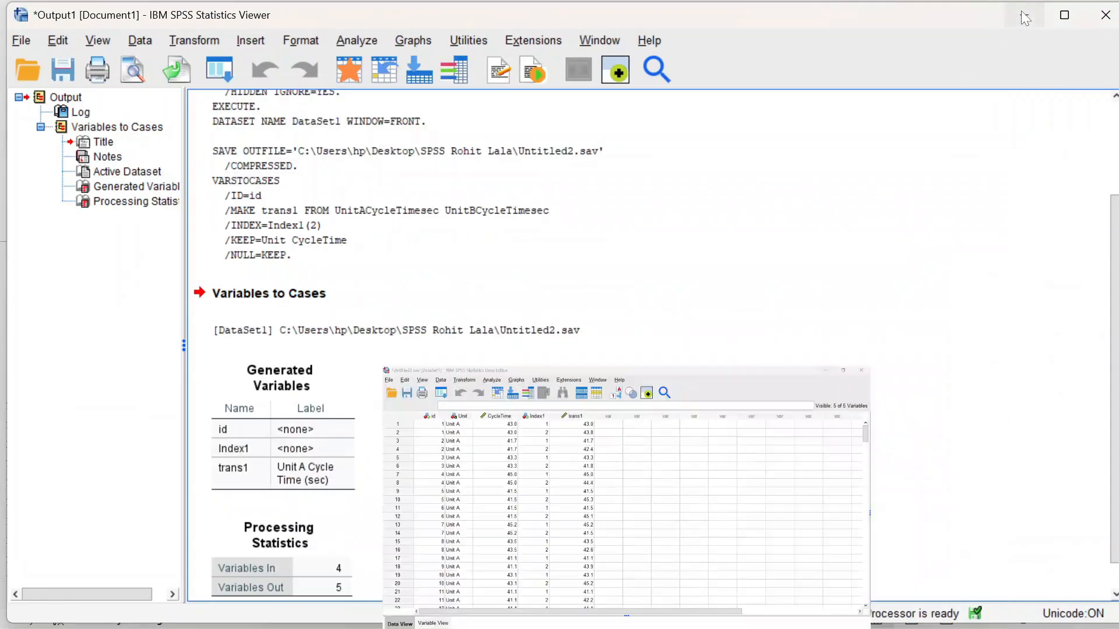
{"action": "left_click", "coordinate": [1025, 16]}
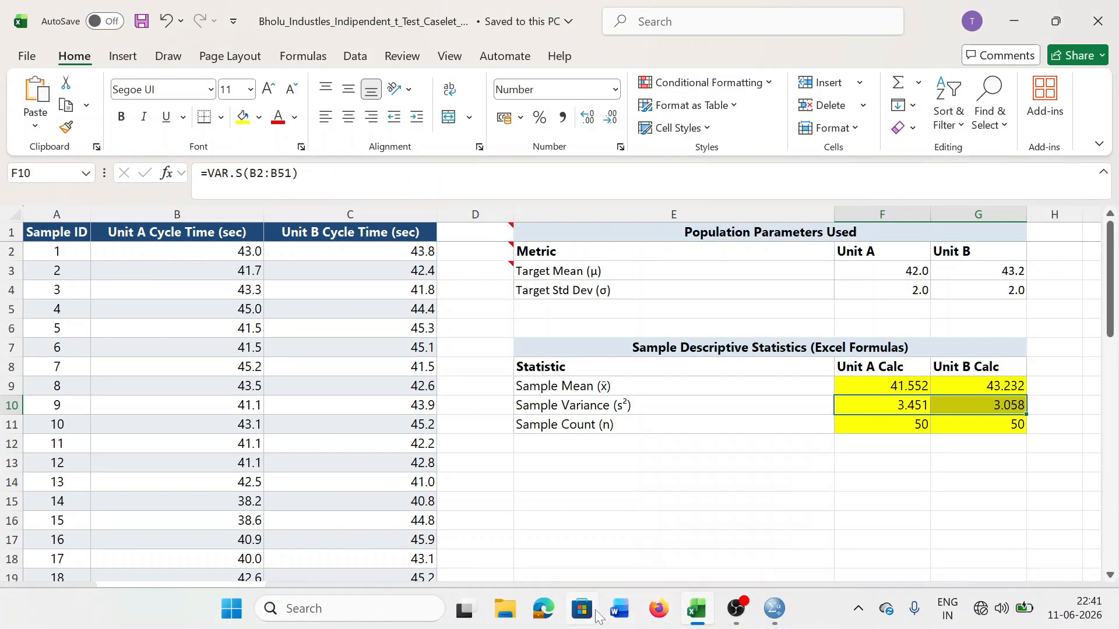
{"action": "left_click", "coordinate": [774, 616]}
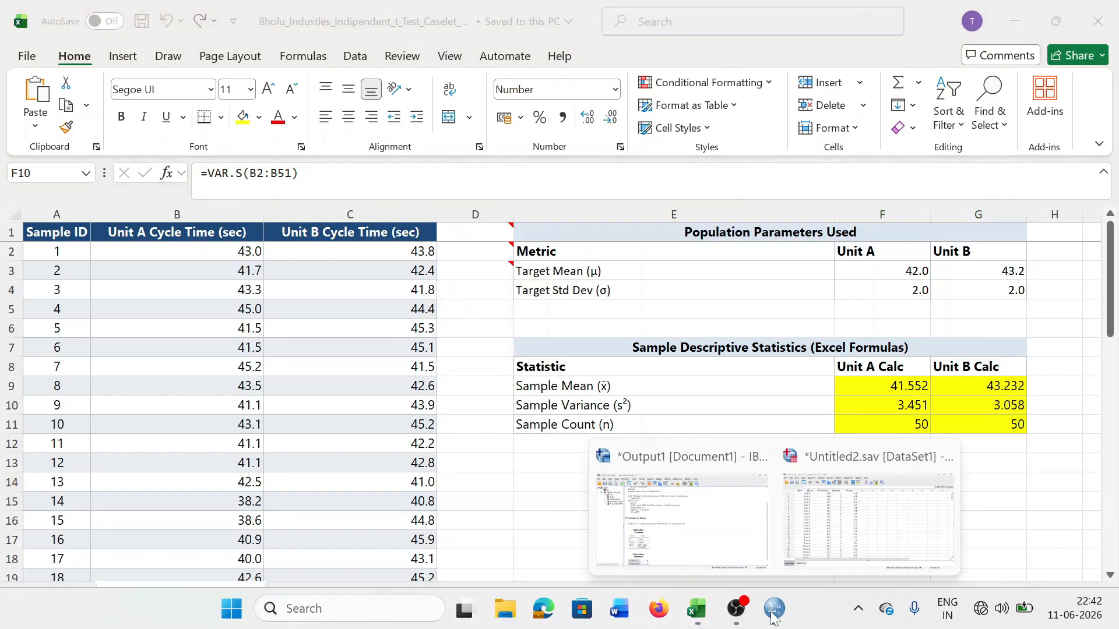
{"action": "left_click", "coordinate": [839, 527]}
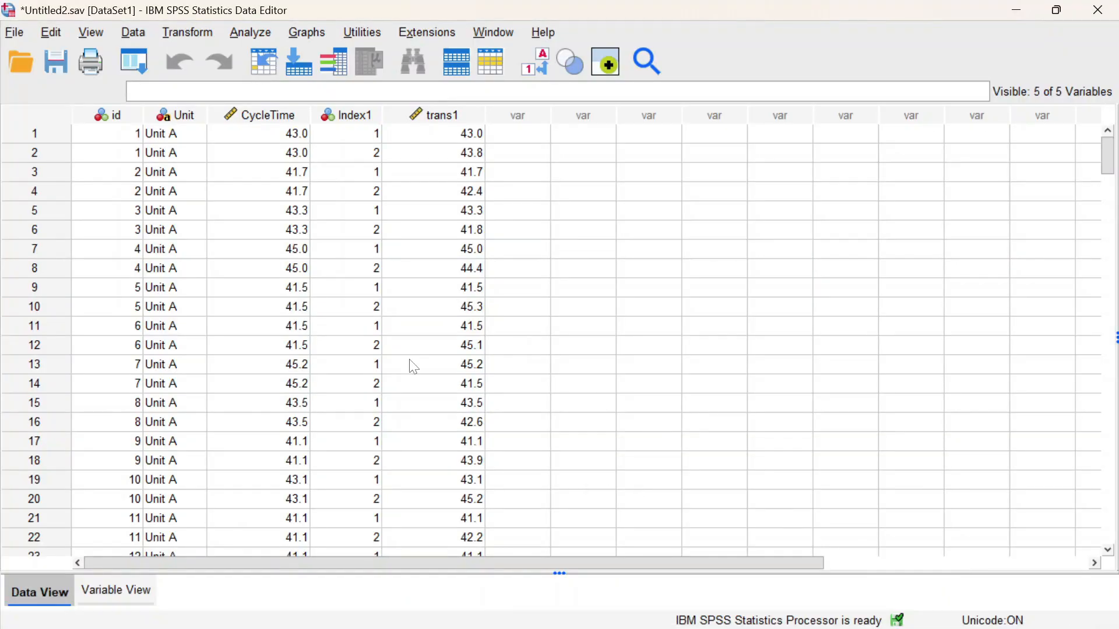
{"action": "scroll", "coordinate": [232, 281], "scroll_direction": "down", "scroll_amount": 20}
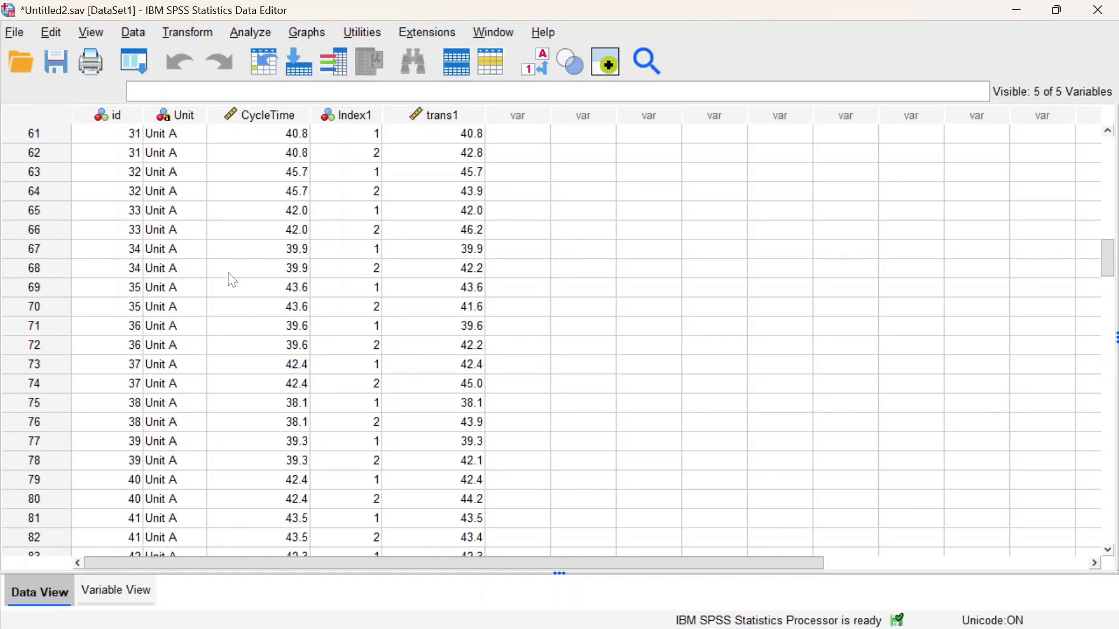
{"action": "scroll", "coordinate": [233, 281], "scroll_direction": "down", "scroll_amount": 18}
{"action": "scroll", "coordinate": [269, 395], "scroll_direction": "up", "scroll_amount": 2}
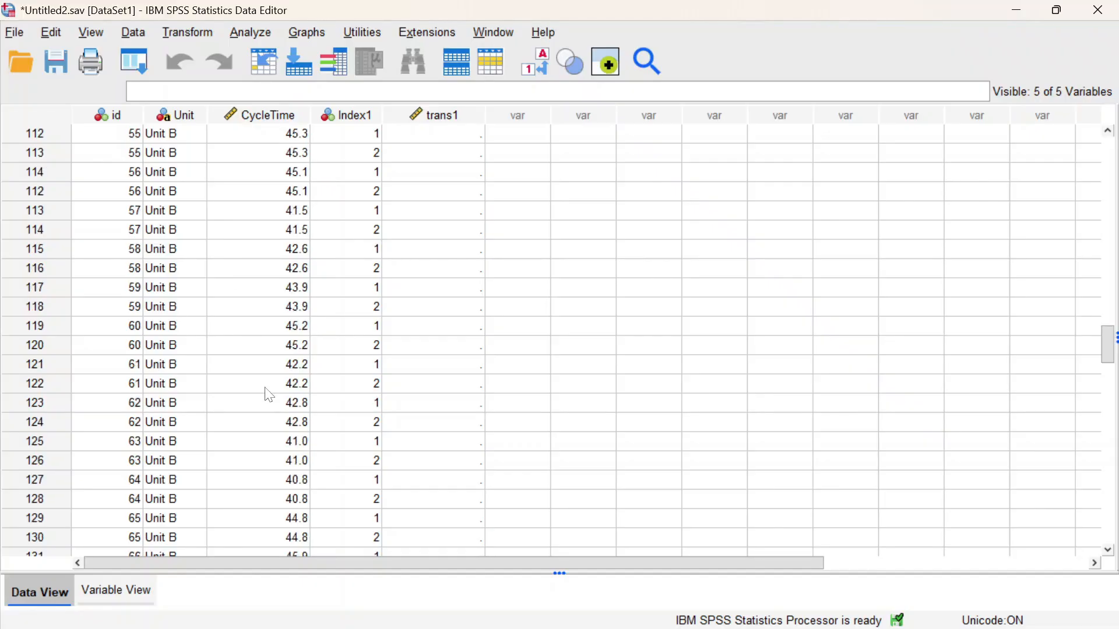
{"action": "scroll", "coordinate": [268, 395], "scroll_direction": "up", "scroll_amount": 20}
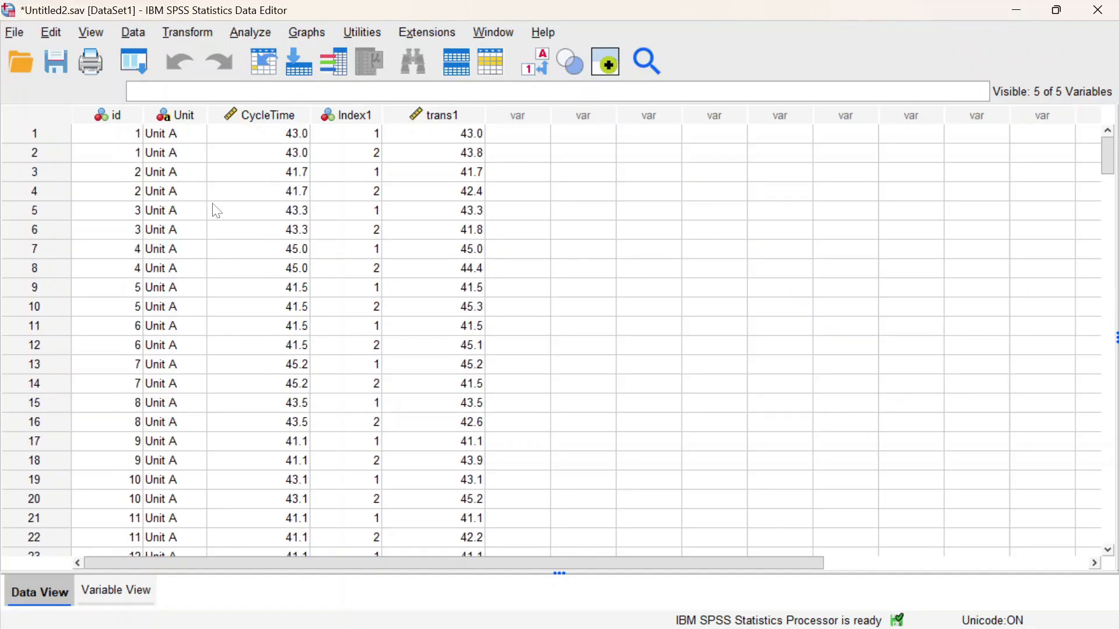
Step: Set up an Independent-Samples T Test with Cycle Time as the test variable and Unit as the grouping variable
{"action": "left_click_drag", "start_coordinate": [190, 115], "coordinate": [251, 126]}
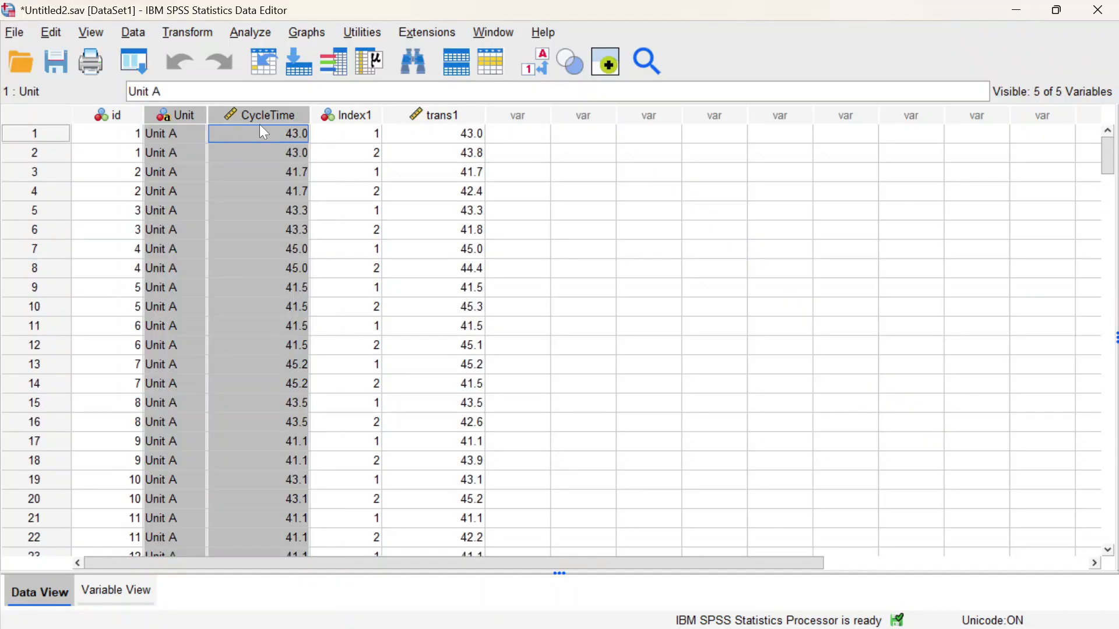
{"action": "left_click", "coordinate": [255, 34]}
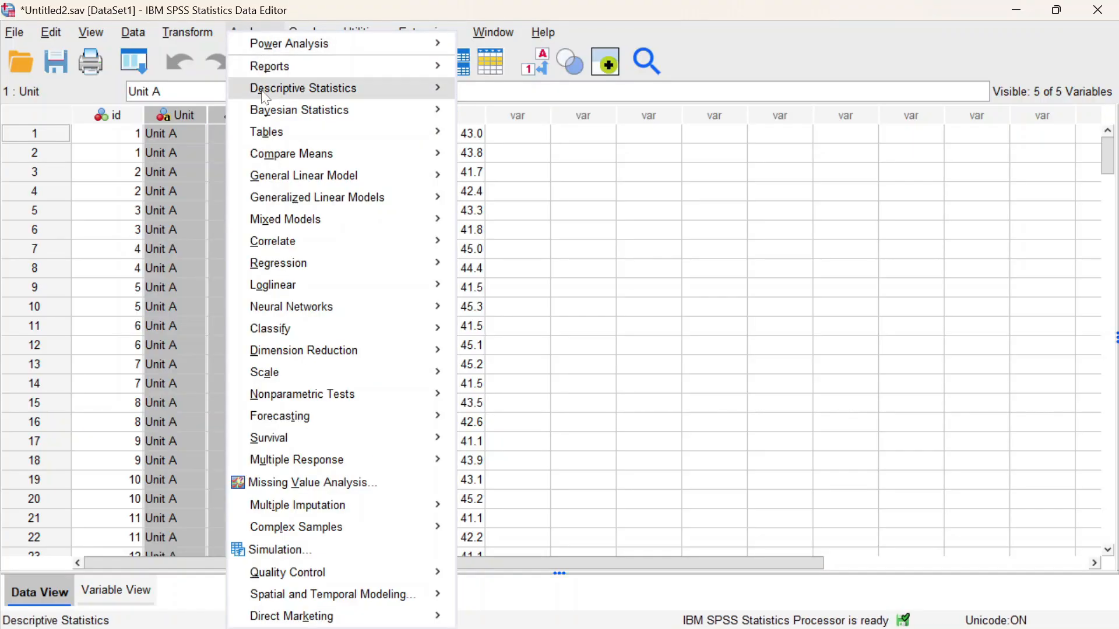
{"action": "mouse_move", "coordinate": [296, 157]}
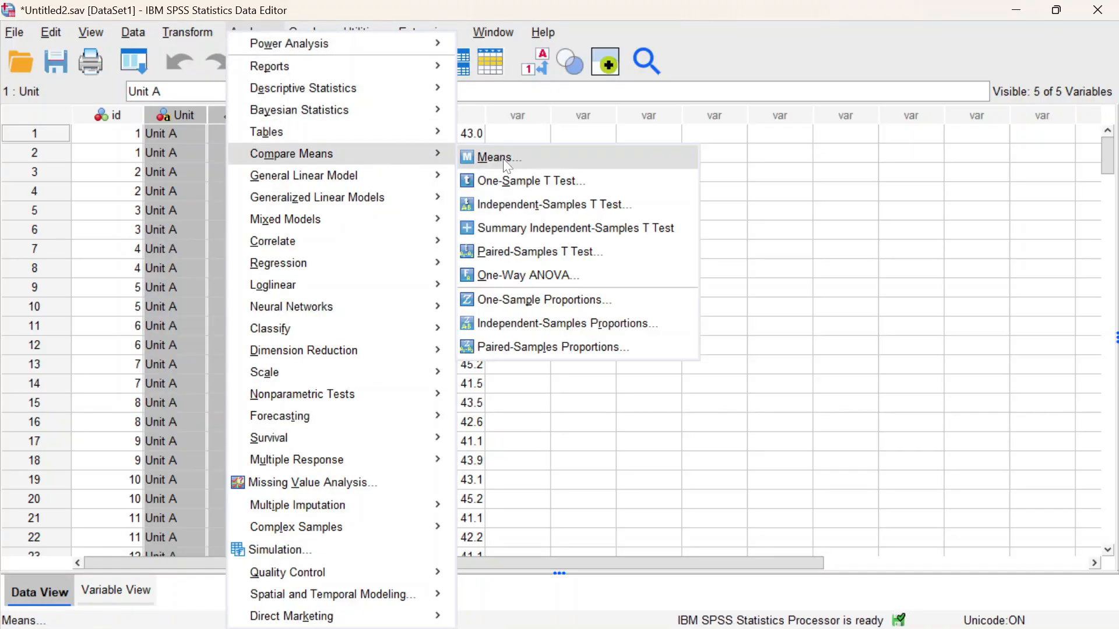
{"action": "left_click", "coordinate": [513, 206]}
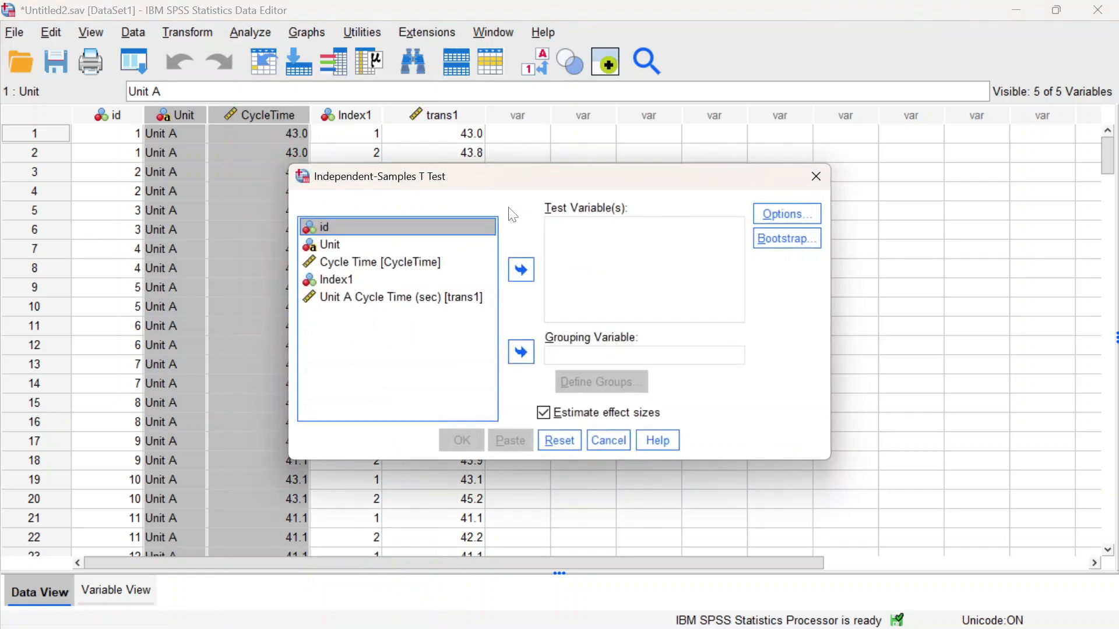
{"action": "left_click", "coordinate": [392, 262]}
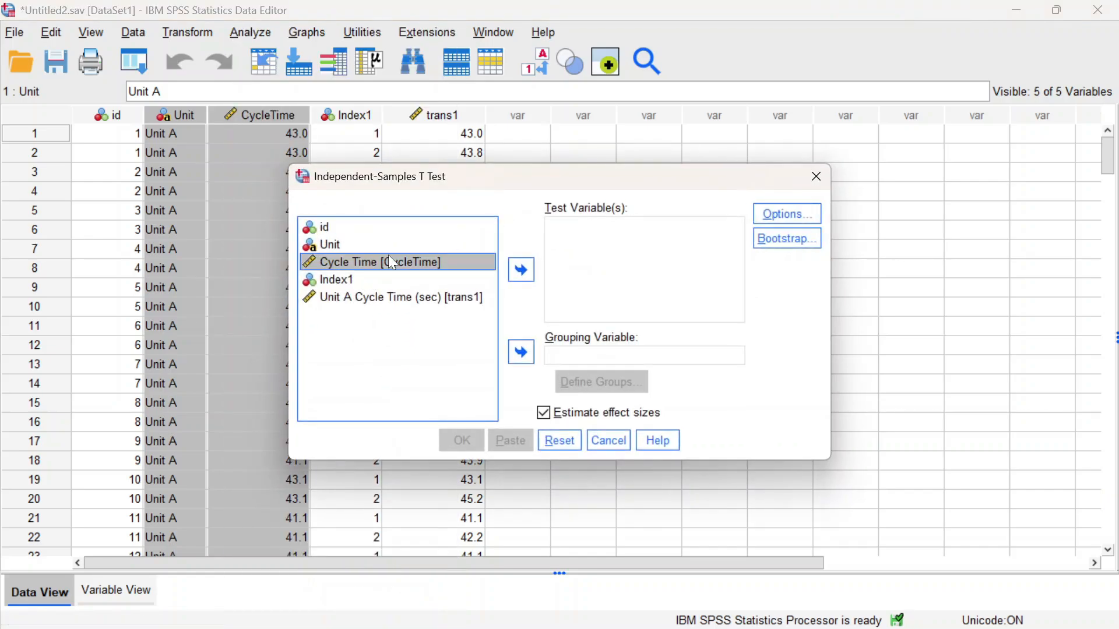
{"action": "left_click", "coordinate": [515, 271]}
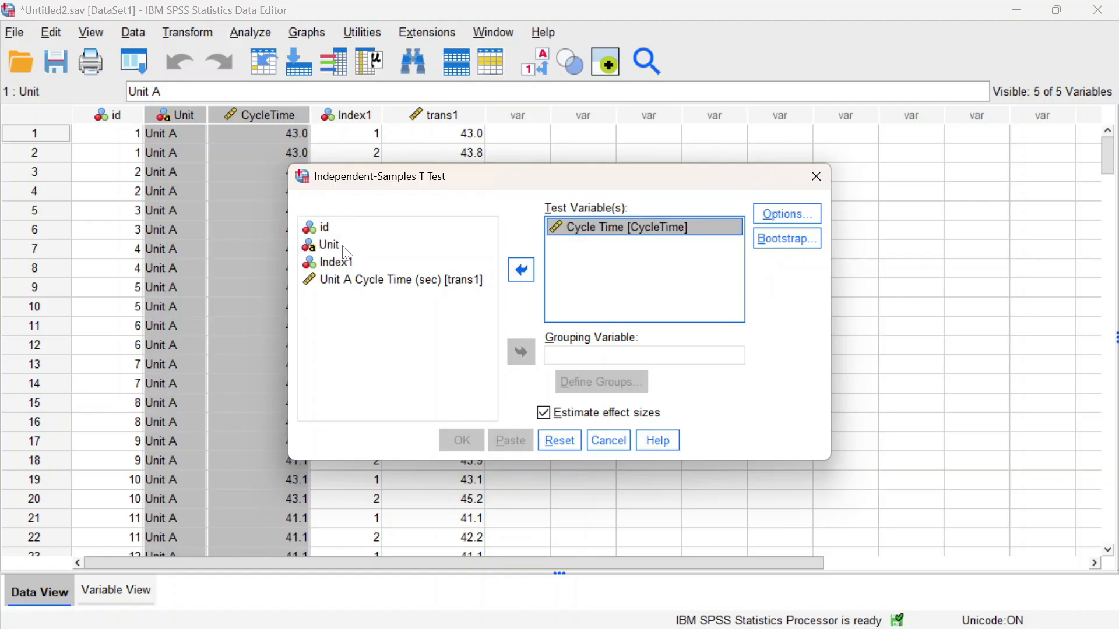
{"action": "left_click", "coordinate": [580, 356]}
{"action": "left_click", "coordinate": [326, 245]}
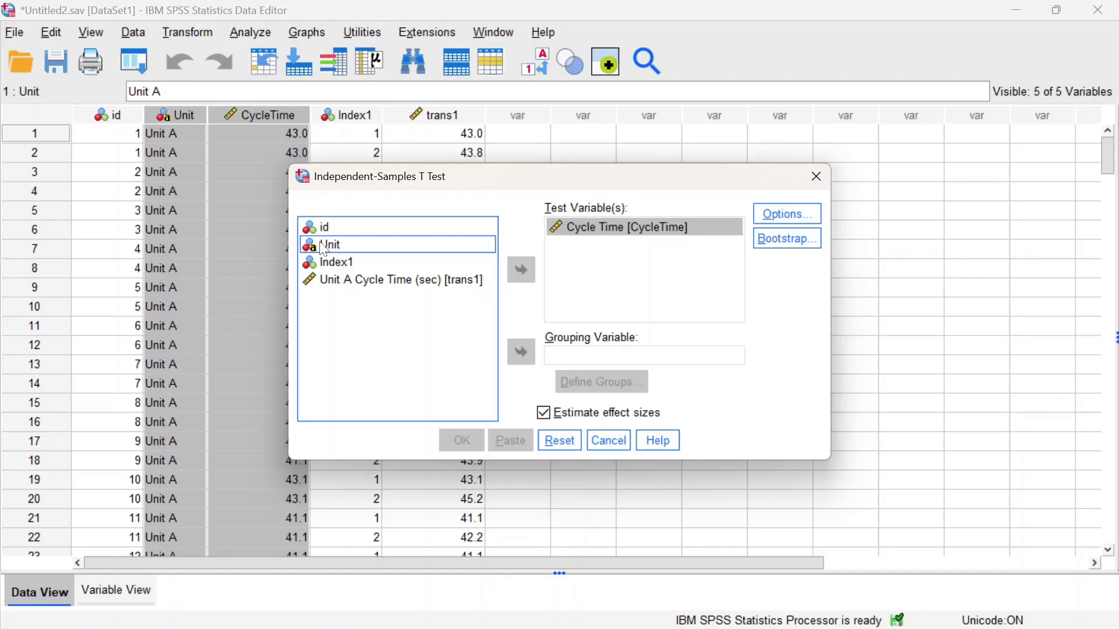
{"action": "left_click", "coordinate": [520, 352]}
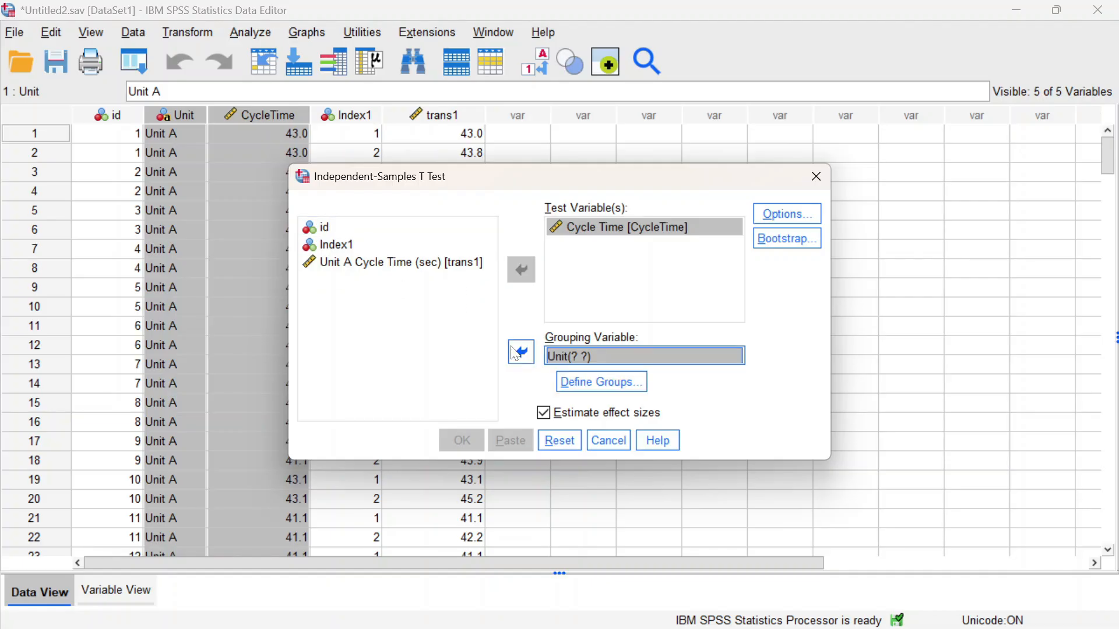
Step: Define Group 1 as Unit A and Group 2 as Unit B, and run the t-test
{"action": "left_click", "coordinate": [582, 379]}
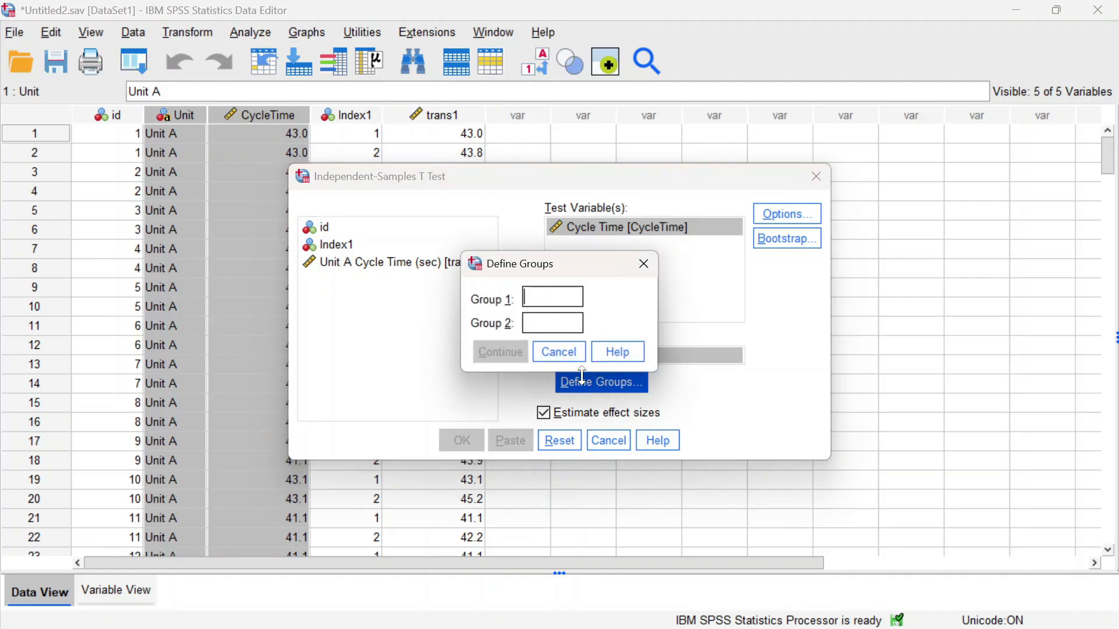
{"action": "type", "text": "uni"}
{"action": "key", "text": "BackSpace"}
{"action": "key", "text": "BackSpace"}
{"action": "key", "text": "BackSpace"}
{"action": "type", "text": "Unit a"}
{"action": "key", "text": "BackSpace"}
{"action": "type", "text": "A"}
{"action": "left_click", "coordinate": [553, 323]}
{"action": "type", "text": "Uni"}
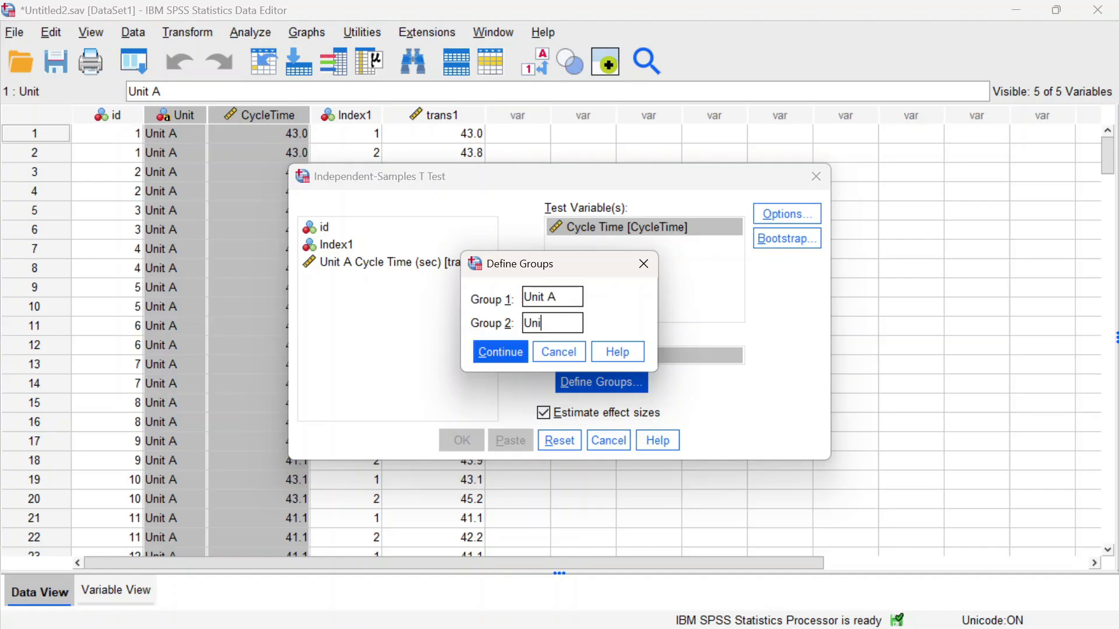
{"action": "type", "text": "t B"}
{"action": "left_click", "coordinate": [483, 353]}
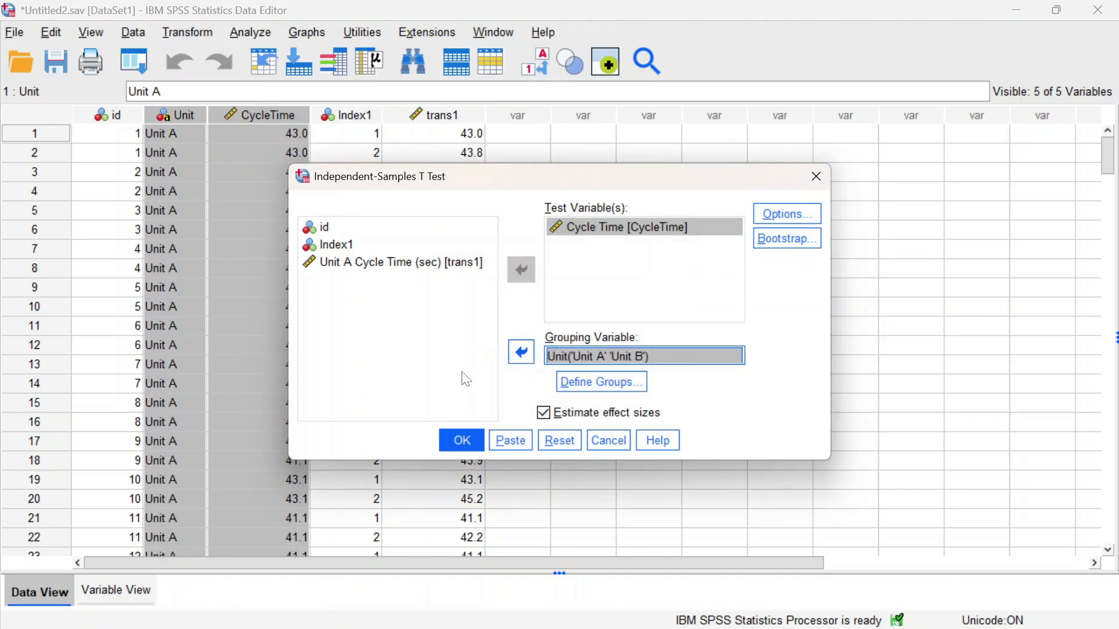
{"action": "left_click", "coordinate": [462, 443]}
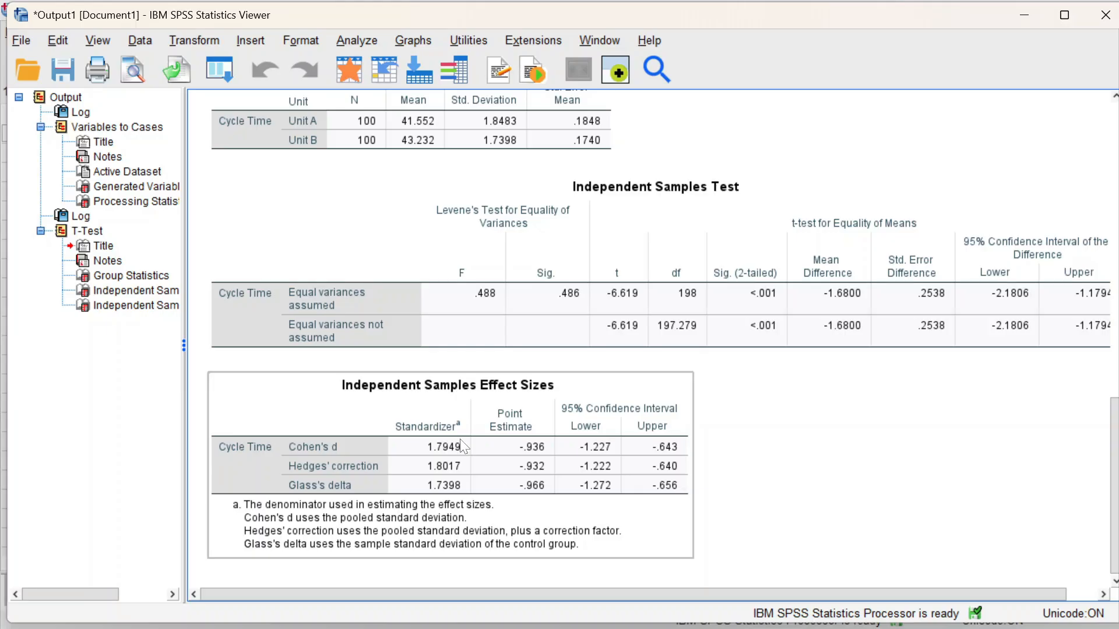
Step: Review the Group Statistics and Independent Samples Test tables against the sample statistics and the hypotheses note in the Excel worksheet
{"action": "scroll", "coordinate": [465, 447], "scroll_direction": "up", "scroll_amount": 1}
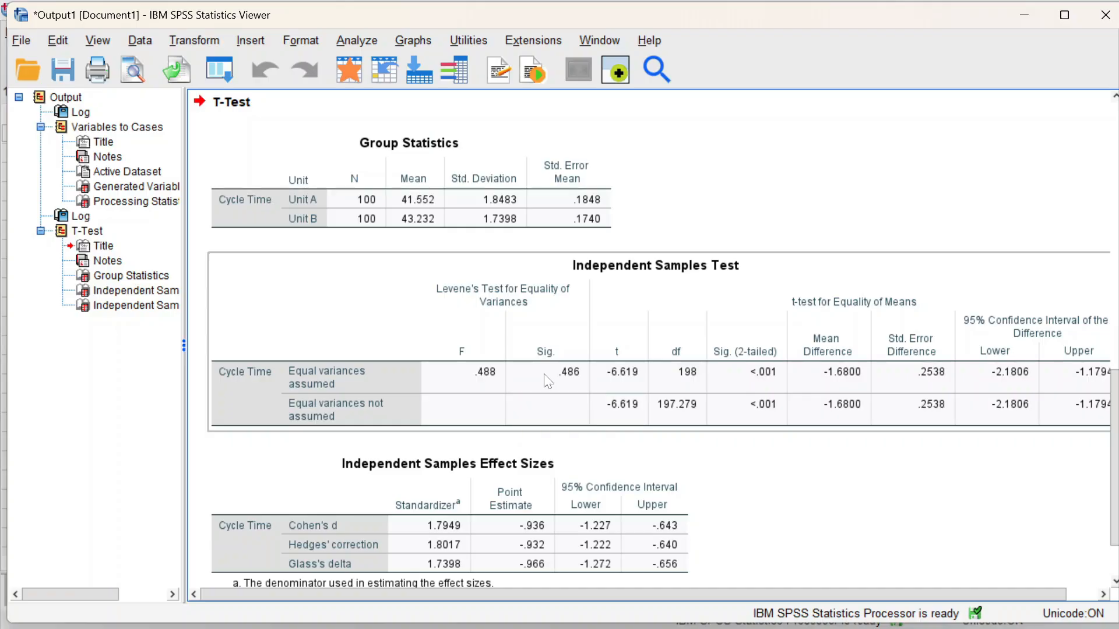
{"action": "key", "text": "alt+space"}
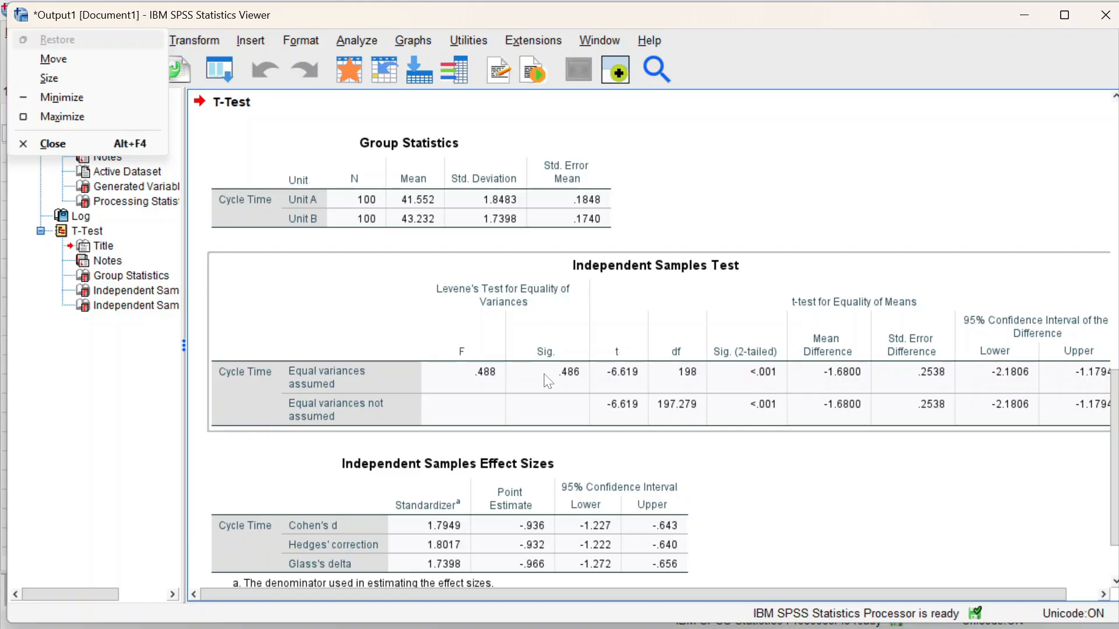
{"action": "key", "text": "alt+Tab"}
{"action": "key", "text": "alt+Tab"}
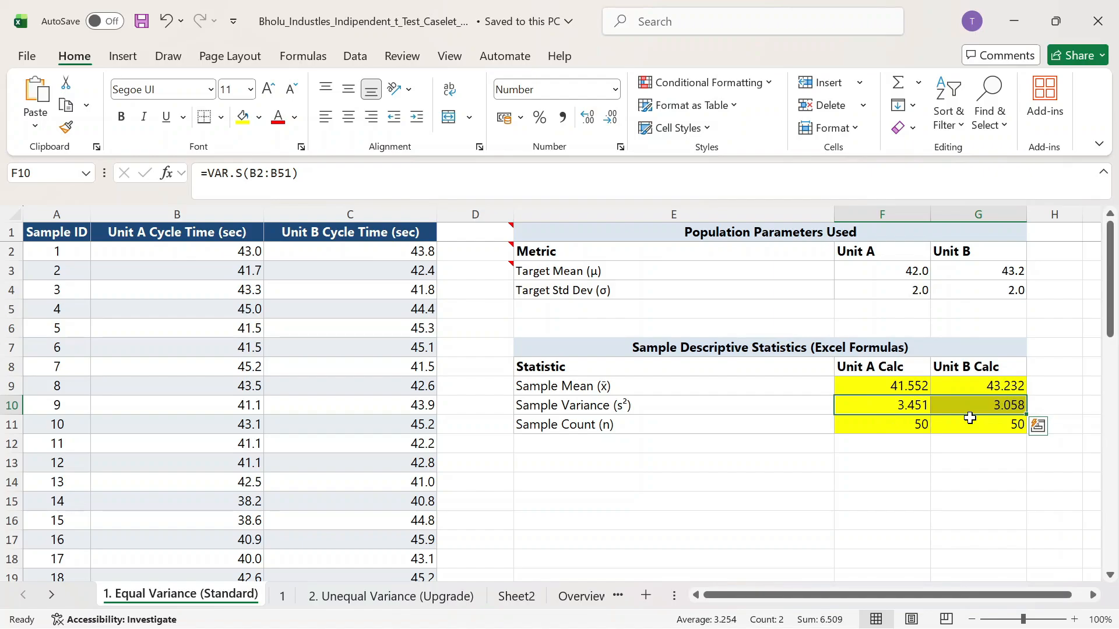
{"action": "key", "text": "alt+Tab"}
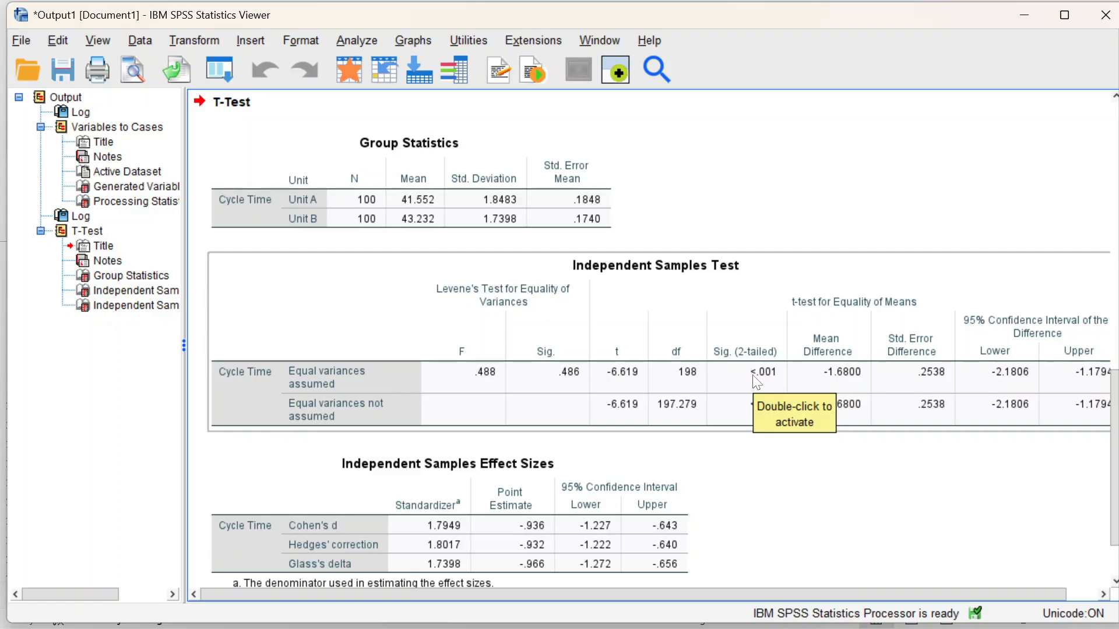
{"action": "key", "text": "alt+Tab"}
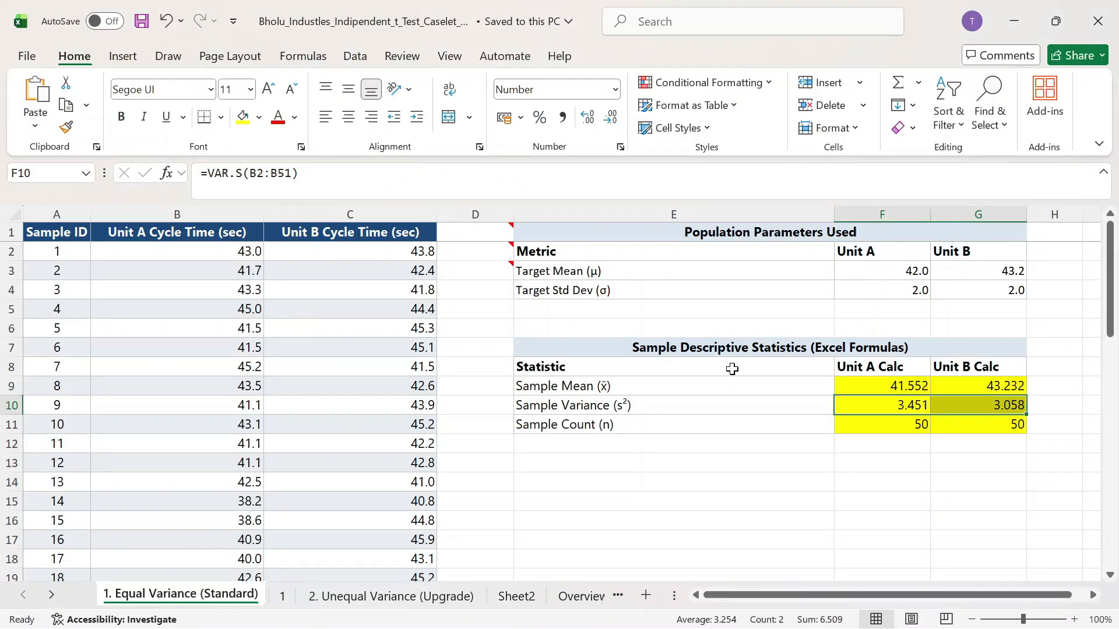
{"action": "left_click", "coordinate": [481, 228]}
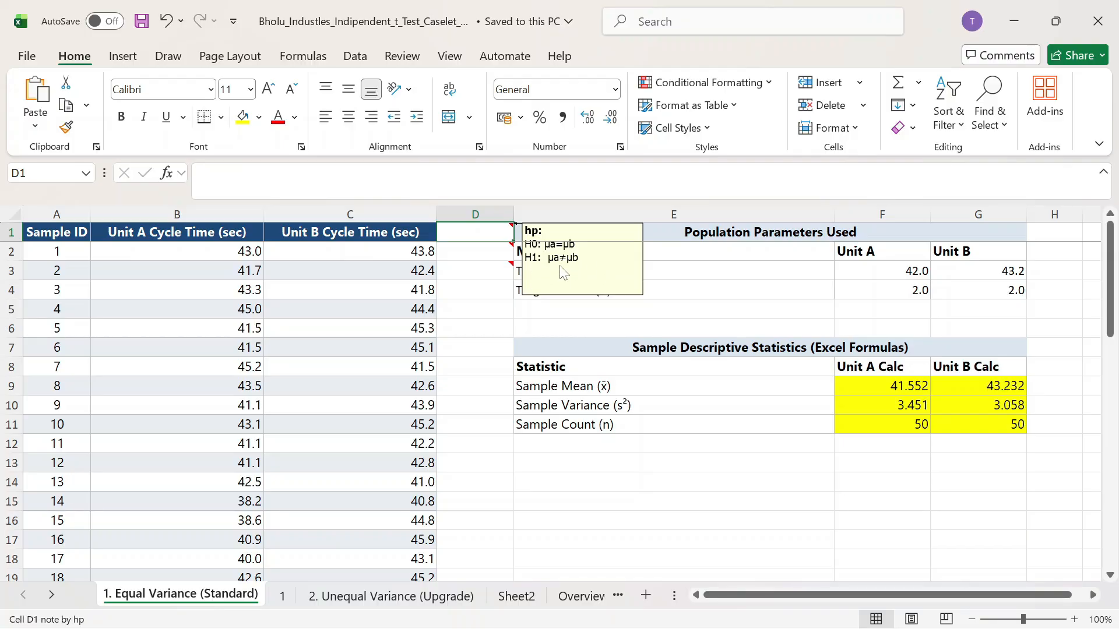
{"action": "key", "text": "alt+Tab"}
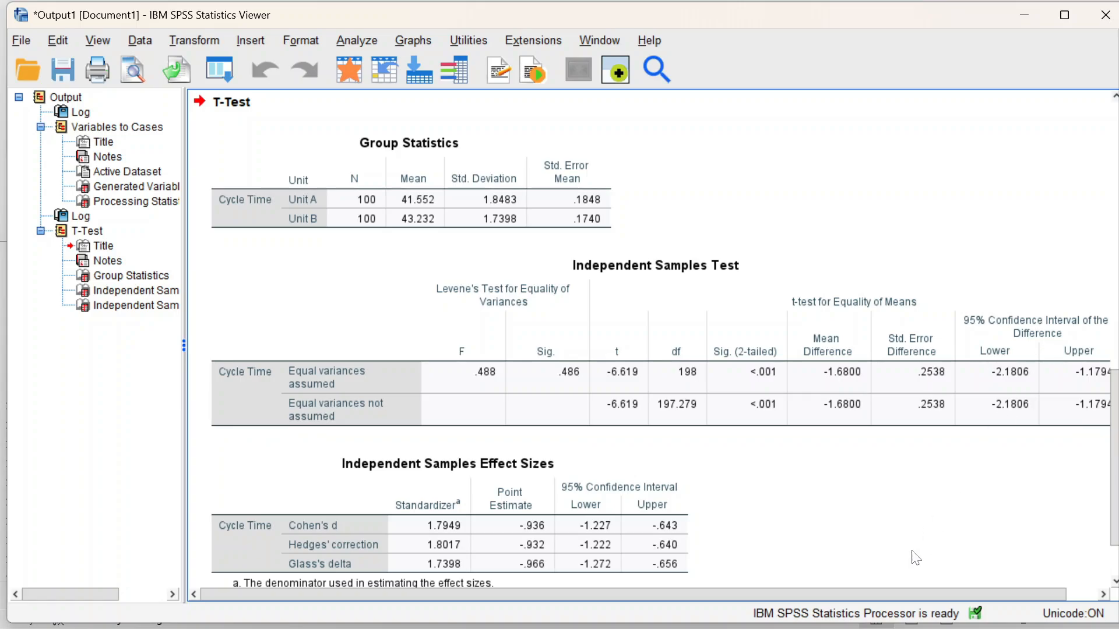
Step: Examine the 95% confidence interval of the difference and the Independent Samples Effect Sizes table with its footnotes
{"action": "left_click_drag", "start_coordinate": [894, 593], "coordinate": [931, 593]}
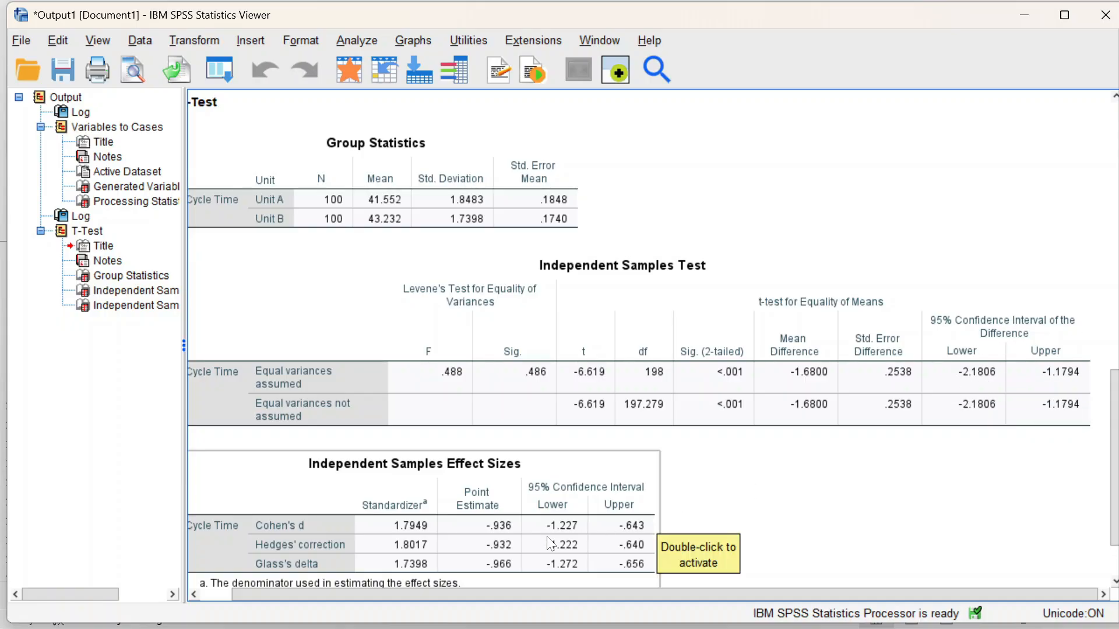
{"action": "scroll", "coordinate": [551, 544], "scroll_direction": "down", "scroll_amount": 2}
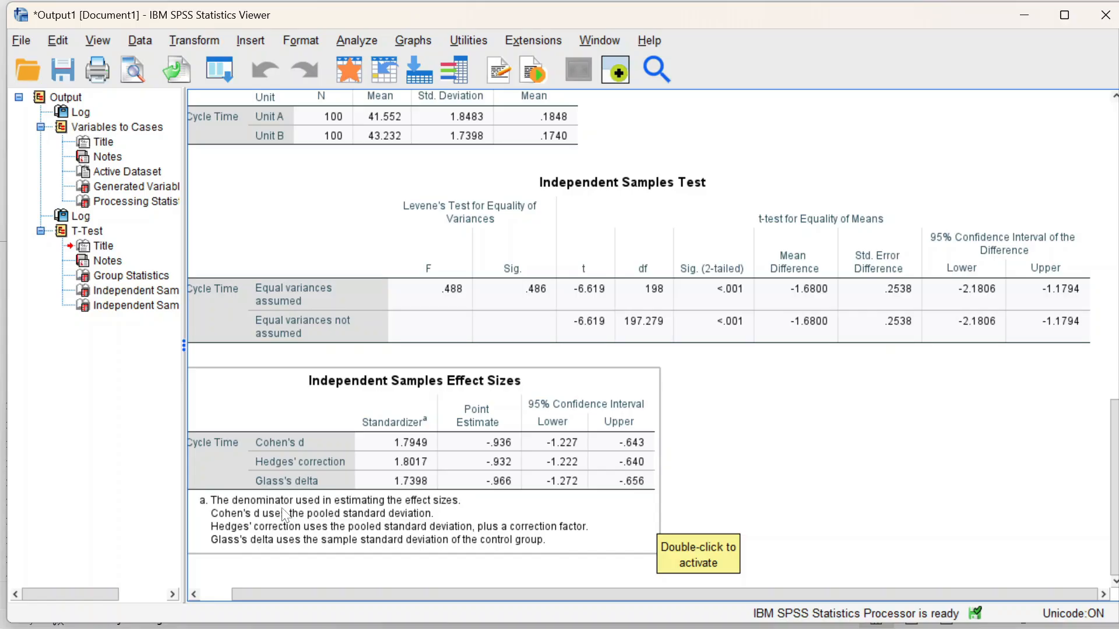
{"action": "left_click_drag", "start_coordinate": [515, 590], "coordinate": [392, 593]}
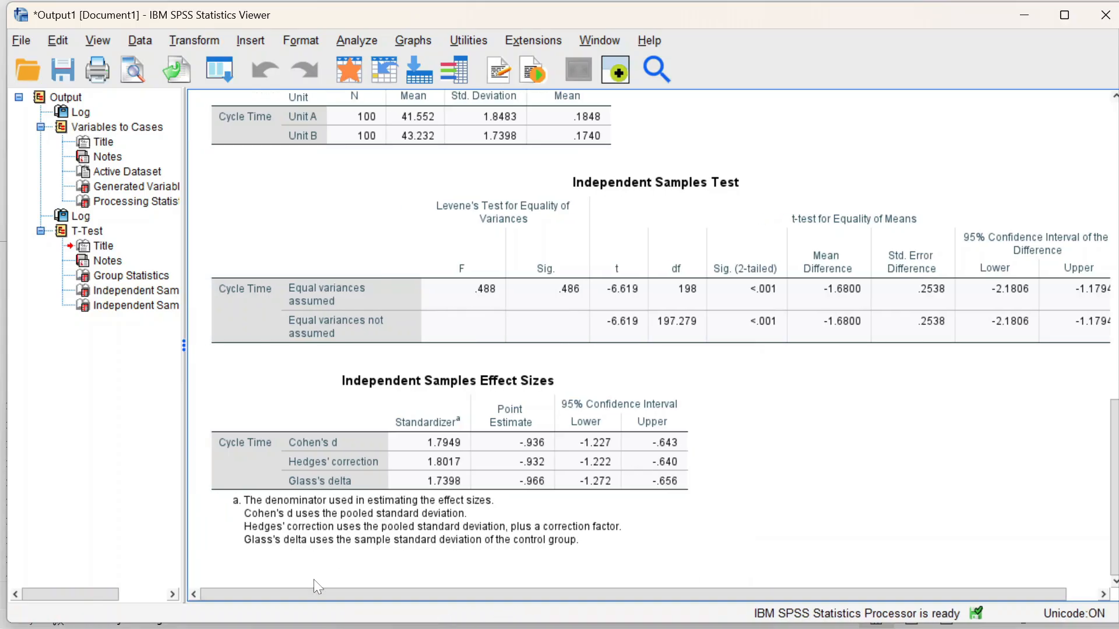